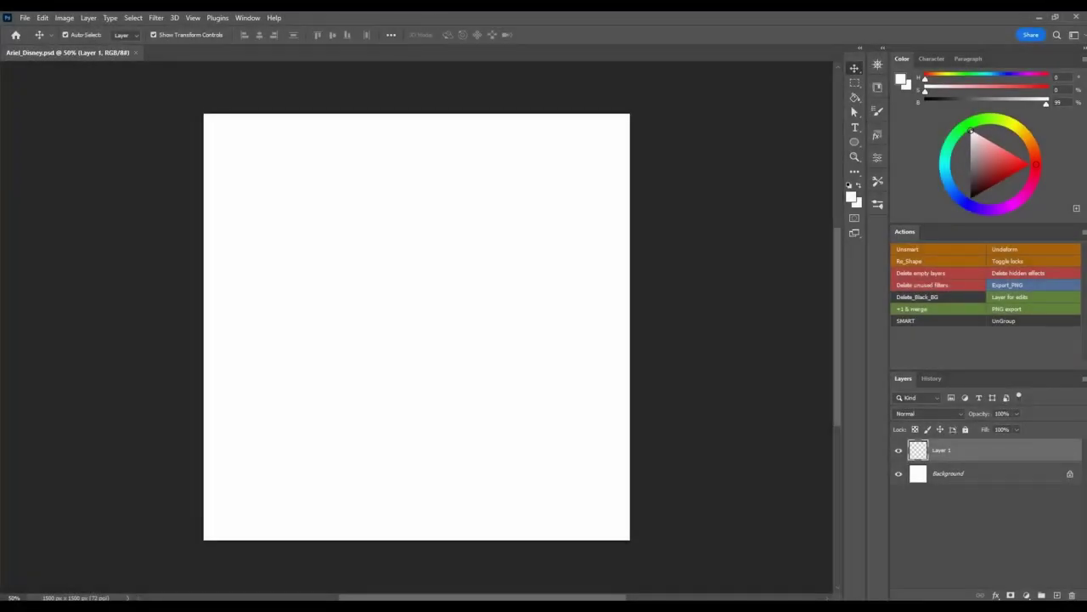
Set up a black sketching brush of about 10 px using the Chalk S tool preset.
left_click(877, 205)
left_click(814, 381)
left_click(878, 205)
key("x")
key("[")
key("[")
key("[")
key("[")
key("[")
key("[")
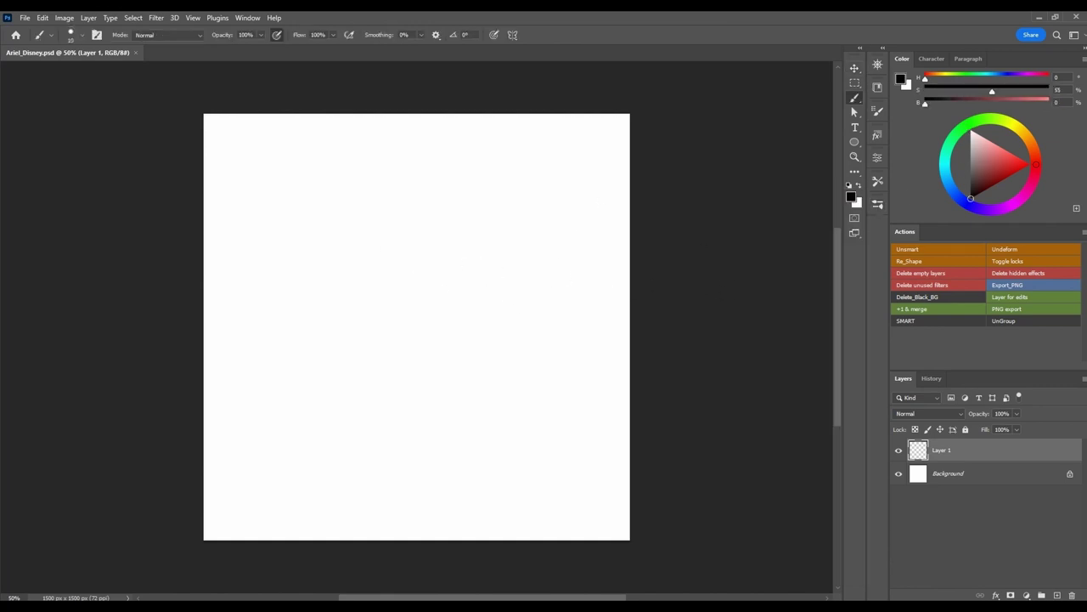
left_click(877, 181)
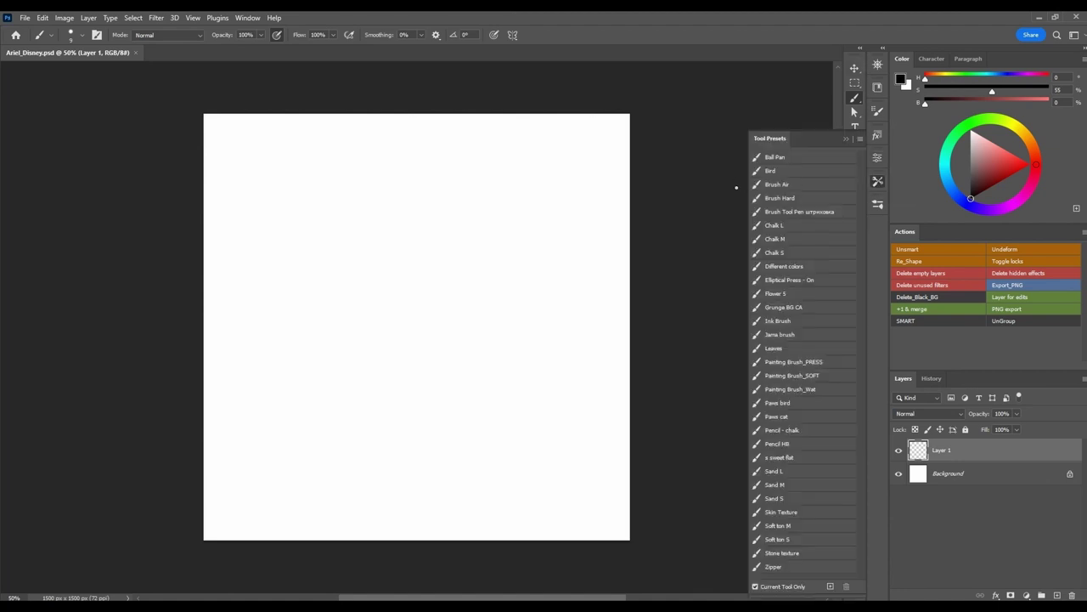
left_click(771, 253)
Sketch a faint head circle, a large body curve and vertical guide lines.
left_click_drag(501, 262, 518, 302)
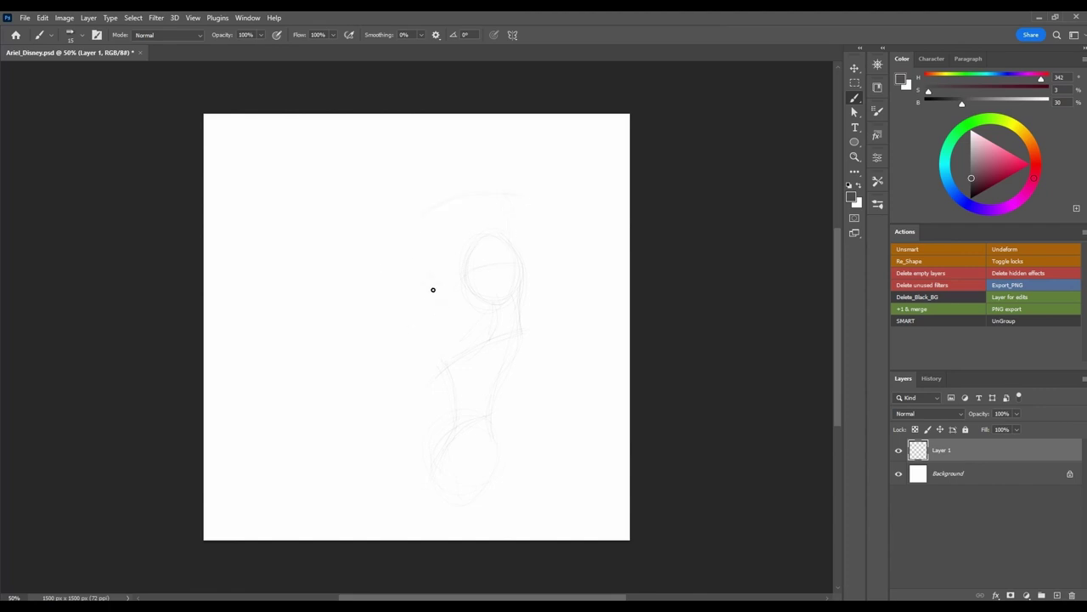
left_click_drag(514, 431, 388, 303)
left_click_drag(559, 255, 552, 391)
left_click_drag(464, 254, 501, 303)
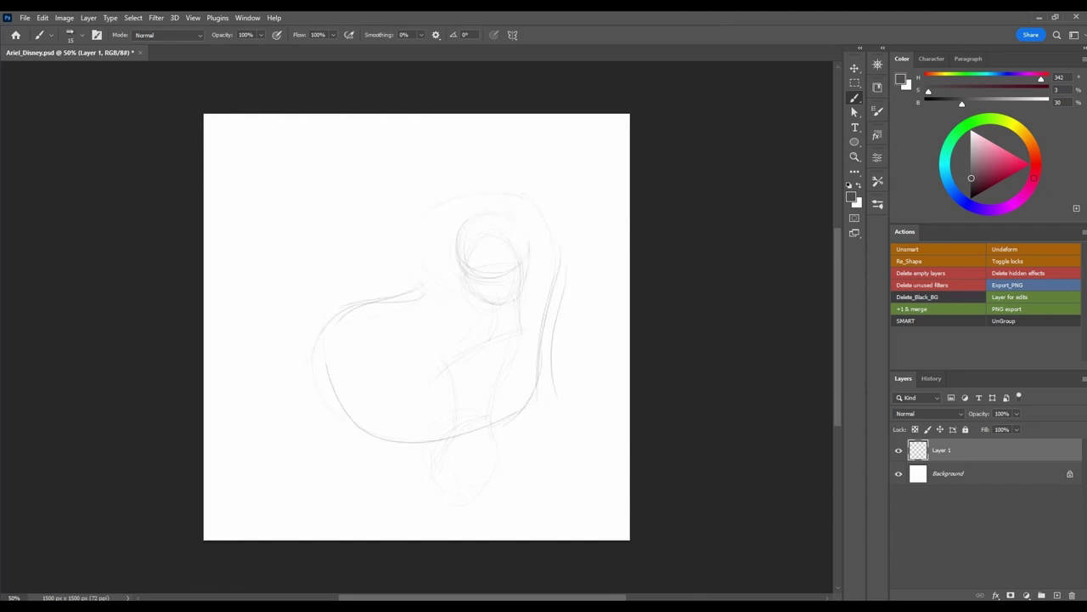
Enlarge the canvas to 1500×1724, add a colour-fill background, and add rough body strokes.
key("F2")
key("Return")
left_click_drag(523, 284, 510, 384)
left_click_drag(483, 323, 469, 391)
Rotate the sketch layer slightly and draw the jawline under the head circle.
key("ctrl+t")
left_click_drag(633, 255, 626, 297)
key("Return")
mouse_move(482, 255)
left_mouse_down()
mouse_move(532, 254)
mouse_move(515, 247)
left_mouse_up()
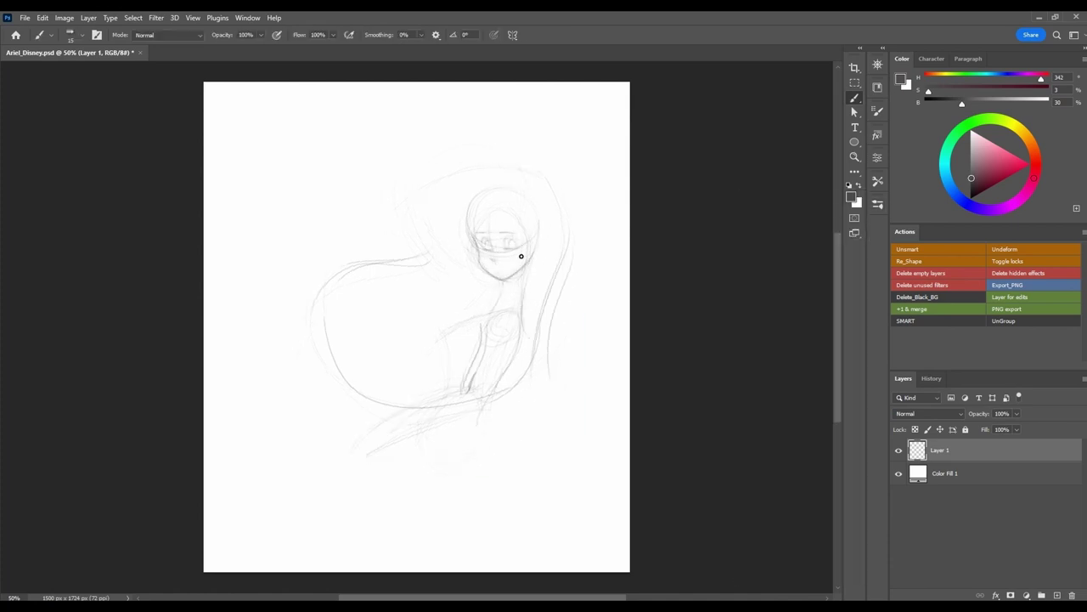
Sketch an ear, hair strands on top of the head and bangs sweeping down-left.
left_click_drag(536, 231, 537, 246)
mouse_move(528, 179)
left_mouse_down()
mouse_move(517, 215)
mouse_move(452, 265)
left_mouse_up()
left_click_drag(513, 214, 464, 242)
mouse_move(522, 167)
left_mouse_down()
mouse_move(531, 202)
mouse_move(407, 203)
left_mouse_up()
Redraw the arc along the top of the hair, undoing the misplaced strokes.
key("ctrl+z")
mouse_move(526, 170)
left_mouse_down()
mouse_move(416, 174)
mouse_move(451, 178)
left_mouse_up()
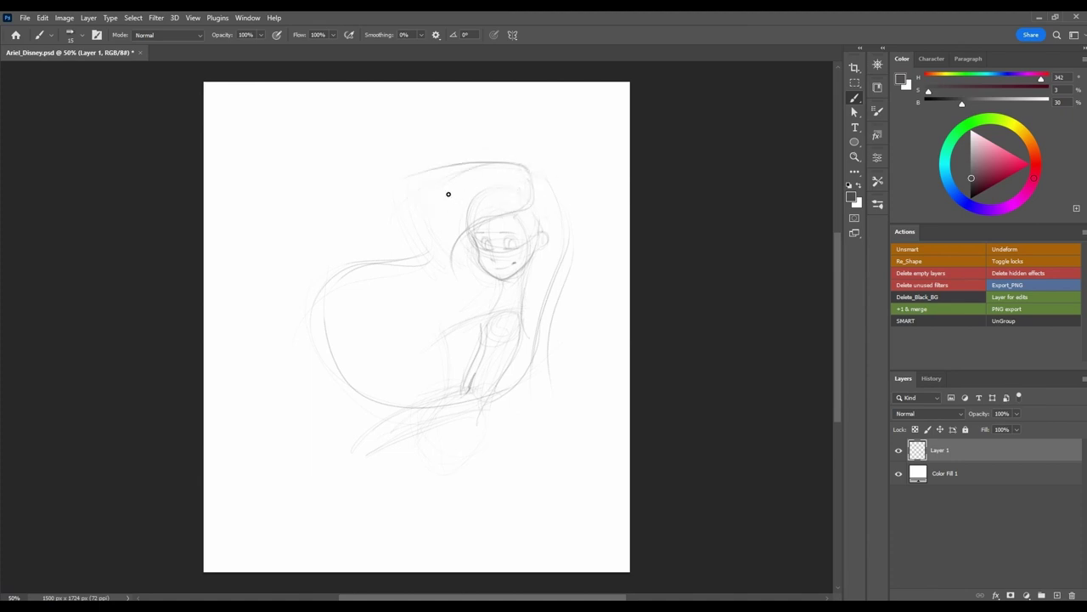
left_click_drag(441, 187, 418, 218)
key("ctrl+z")
mouse_move(463, 173)
left_mouse_down()
mouse_move(454, 214)
mouse_move(478, 172)
mouse_move(466, 201)
mouse_move(425, 200)
mouse_move(481, 167)
mouse_move(470, 198)
mouse_move(398, 216)
left_mouse_up()
key("ctrl+z")
key("ctrl+z")
key("ctrl+z")
Draw an S-shaped hair curl down the side and lasso-delete the messy top hair.
left_click_drag(415, 204, 434, 265)
left_click_drag(456, 309, 459, 235)
left_click_drag(464, 187, 439, 320)
key("l")
left_click_drag(394, 197, 537, 176)
key("Delete")
key("ctrl+d")
key("b")
Redraw a stroke beside the face and add long strands down the right-side hair.
mouse_move(413, 195)
left_mouse_down()
mouse_move(409, 222)
mouse_move(451, 281)
left_mouse_up()
key("e")
key("b")
mouse_move(537, 161)
left_mouse_down()
mouse_move(561, 246)
mouse_move(567, 222)
mouse_move(513, 418)
left_mouse_up()
left_click_drag(564, 308, 549, 417)
Erase the faint neck and body lines, then try a chest line and undo it.
key("e")
left_click_drag(539, 267, 472, 395)
key("b")
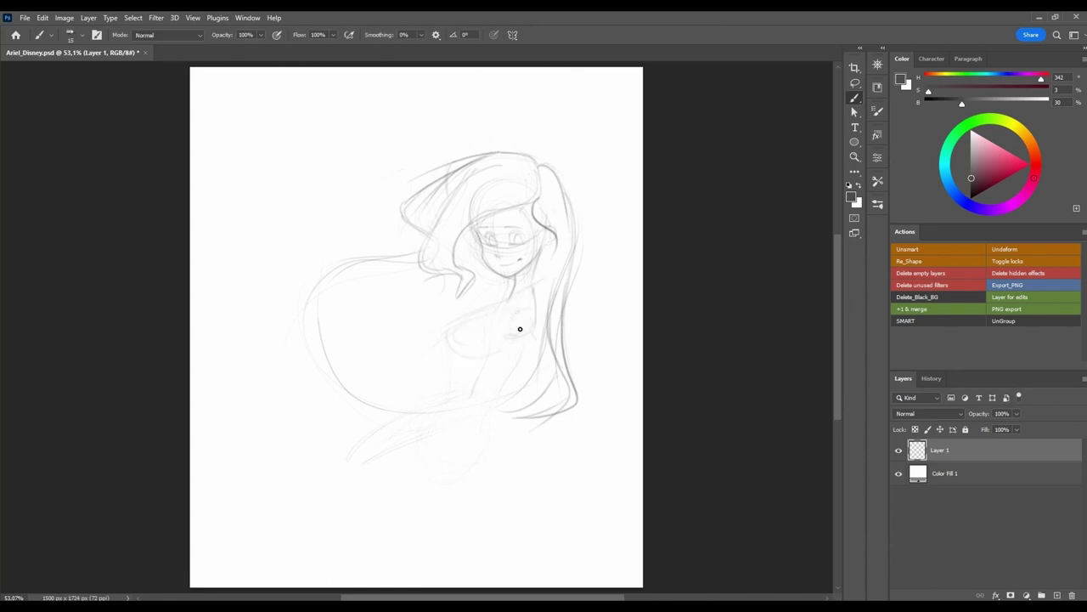
mouse_move(509, 308)
left_mouse_down()
mouse_move(498, 354)
mouse_move(469, 348)
mouse_move(500, 378)
left_mouse_up()
key("ctrl+z")
Outline the torso, chest and the round hip and tail shape.
left_click_drag(508, 339, 526, 340)
mouse_move(442, 420)
left_mouse_down()
mouse_move(466, 401)
mouse_move(501, 452)
mouse_move(444, 433)
mouse_move(490, 405)
left_mouse_up()
left_click_drag(467, 348, 453, 411)
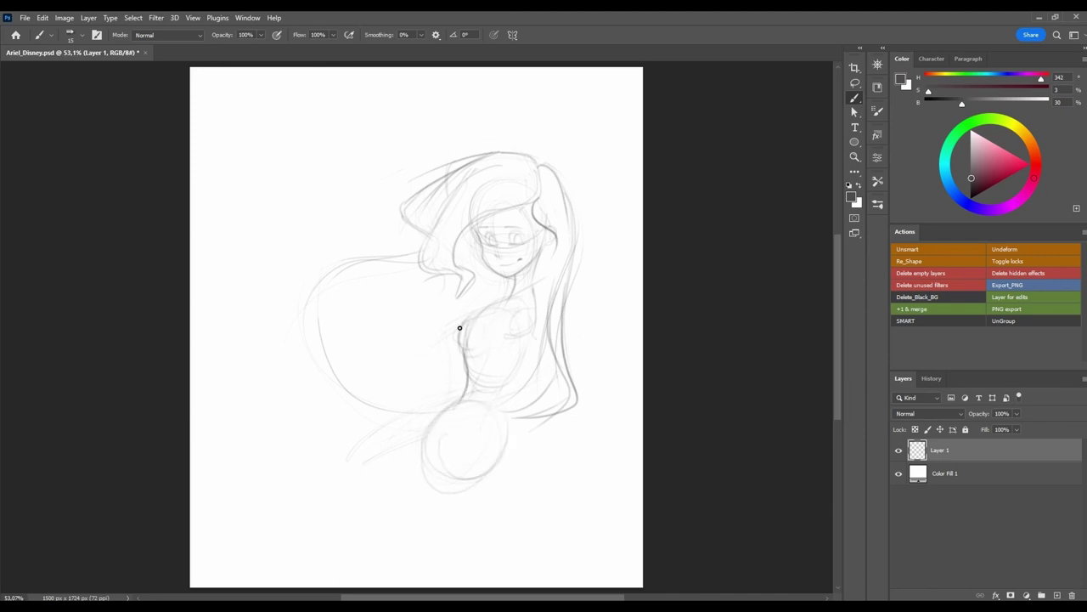
left_click_drag(465, 325, 516, 288)
Draw the right torso contour, the arm down to the hip, the hand and the chest line.
left_click_drag(535, 331, 542, 311)
mouse_move(516, 356)
left_mouse_down()
mouse_move(457, 433)
mouse_move(485, 374)
mouse_move(413, 417)
mouse_move(526, 373)
left_mouse_up()
mouse_move(539, 313)
left_mouse_down()
mouse_move(501, 389)
mouse_move(421, 411)
mouse_move(496, 393)
left_mouse_up()
mouse_move(387, 429)
left_mouse_down()
mouse_move(390, 460)
mouse_move(420, 421)
mouse_move(381, 446)
left_mouse_up()
mouse_move(488, 314)
left_mouse_down()
mouse_move(496, 349)
mouse_move(467, 348)
mouse_move(470, 365)
mouse_move(459, 331)
mouse_move(464, 353)
left_mouse_up()
Rework the large curved hair loop on the left, undoing unwanted strokes.
mouse_move(416, 260)
left_mouse_down()
mouse_move(321, 323)
mouse_move(338, 408)
left_mouse_up()
left_click_drag(484, 277, 355, 357)
key("ctrl+z")
left_click_drag(429, 284, 348, 382)
key("ctrl+z")
mouse_move(327, 332)
left_mouse_down()
mouse_move(344, 405)
mouse_move(429, 288)
left_mouse_up()
Fit the canvas in view, flip it horizontally to check proportions, then draw the pupil.
key("ctrl+0")
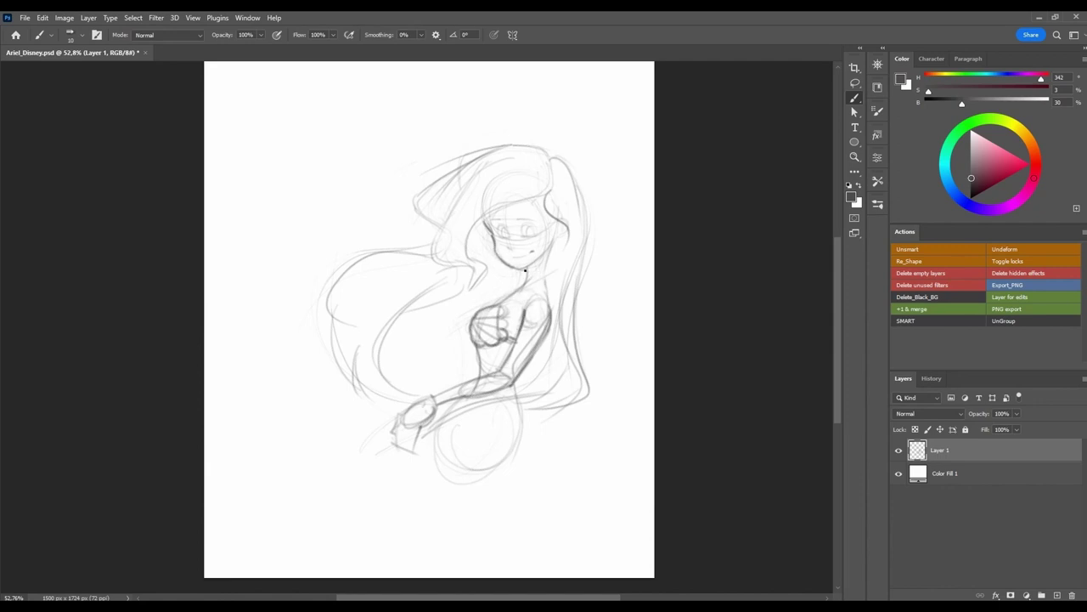
key("h")
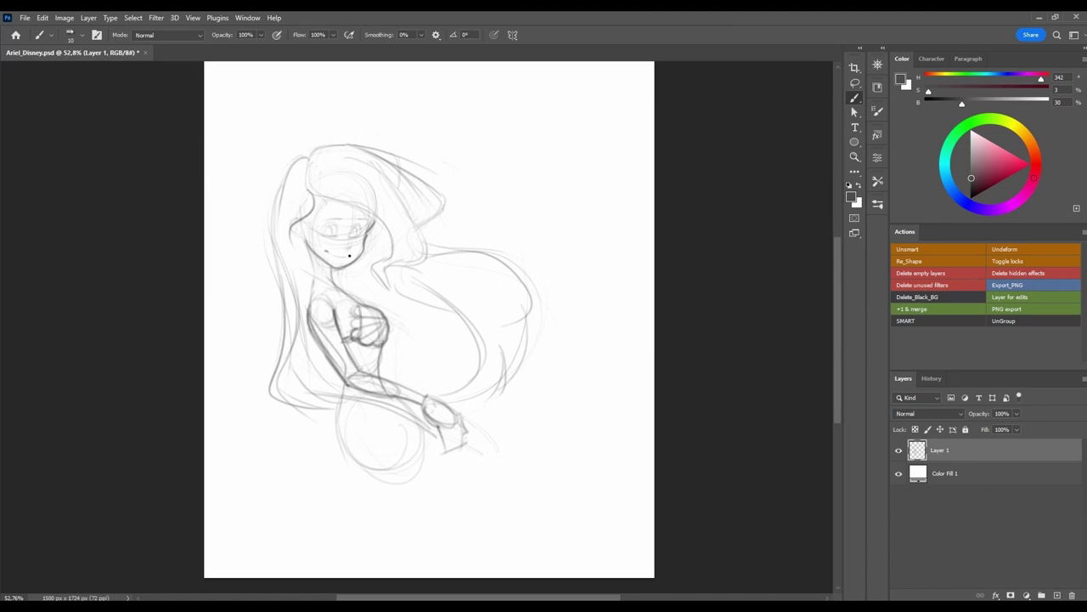
key("ctrl+z")
key("ctrl+shift+h")
key("ctrl+shift+h")
key("ctrl+shift+h")
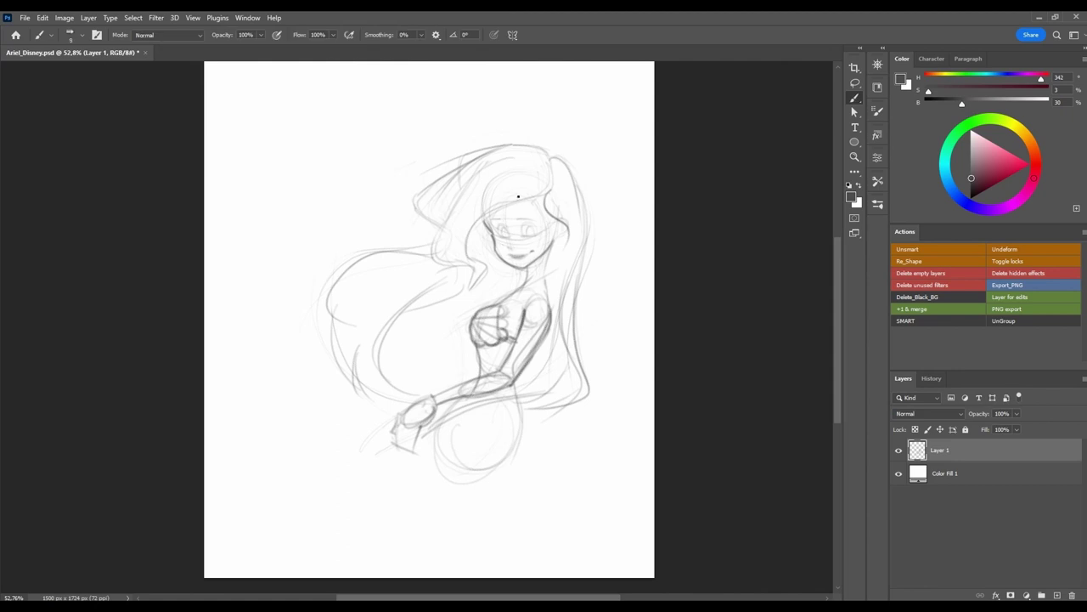
left_click_drag(526, 225, 527, 235)
Add short hair strokes on both sides of the face and erase part of the left ones.
key("e")
key("b")
left_click_drag(562, 228, 552, 260)
left_click_drag(554, 219, 554, 234)
left_click_drag(489, 216, 489, 245)
key("e")
Duplicate the sketch layer as a backup and lighten the working sketch.
key("ctrl+j")
key("bracketright")
key("bracketright")
key("bracketright")
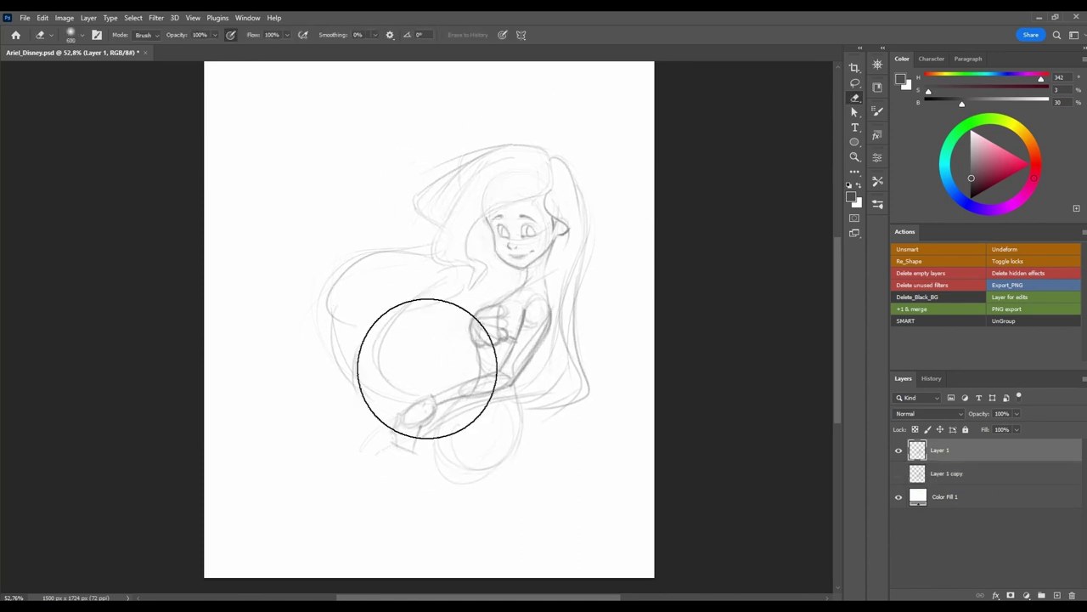
key("b")
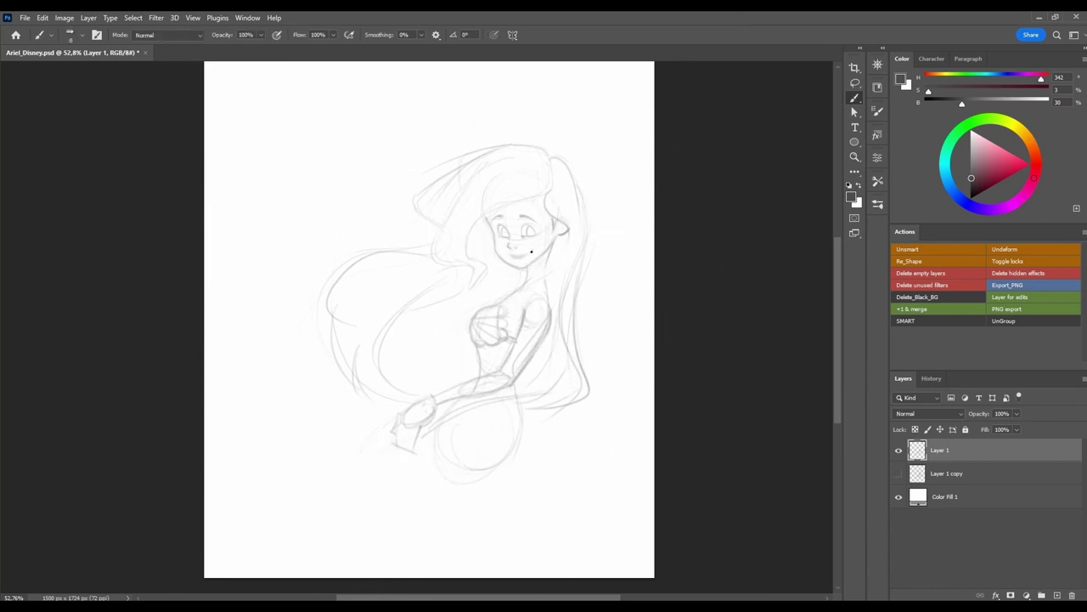
right_click(531, 249, "alt")
key("ctrl+z")
Redraw the mouth as a clearer smile.
key("e")
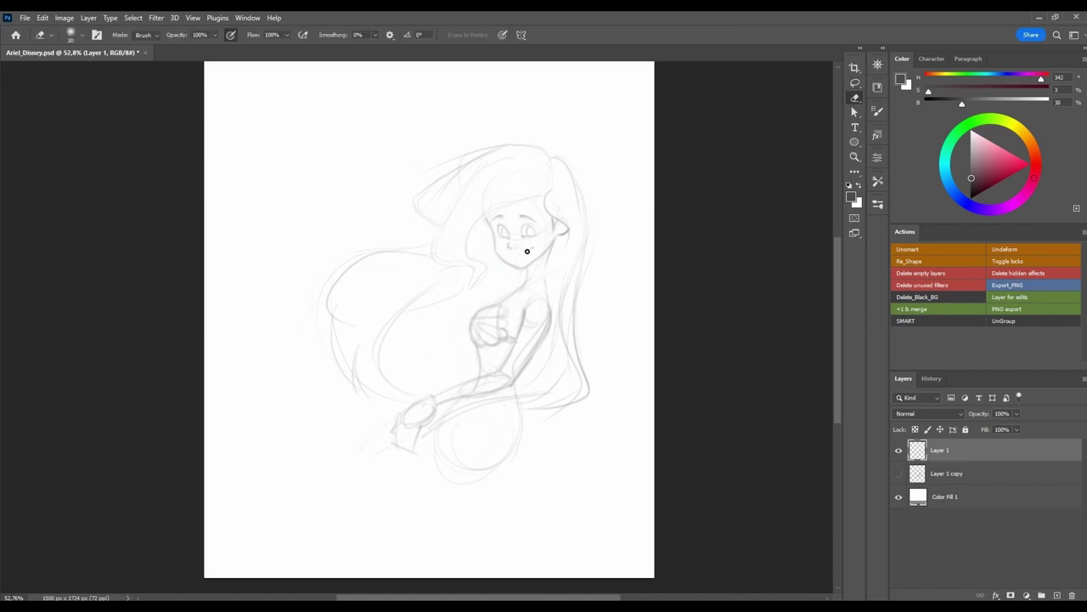
key("b")
key("e")
key("b")
key("e")
mouse_move(507, 251)
left_mouse_down()
mouse_move(520, 248)
mouse_move(510, 266)
left_mouse_up()
key("b")
key("e")
key("b")
key("e")
key("b")
Darken the left edge of the face and trace the hair's front edge in bold strokes.
mouse_move(487, 206)
left_mouse_down()
mouse_move(532, 212)
mouse_move(497, 243)
left_mouse_up()
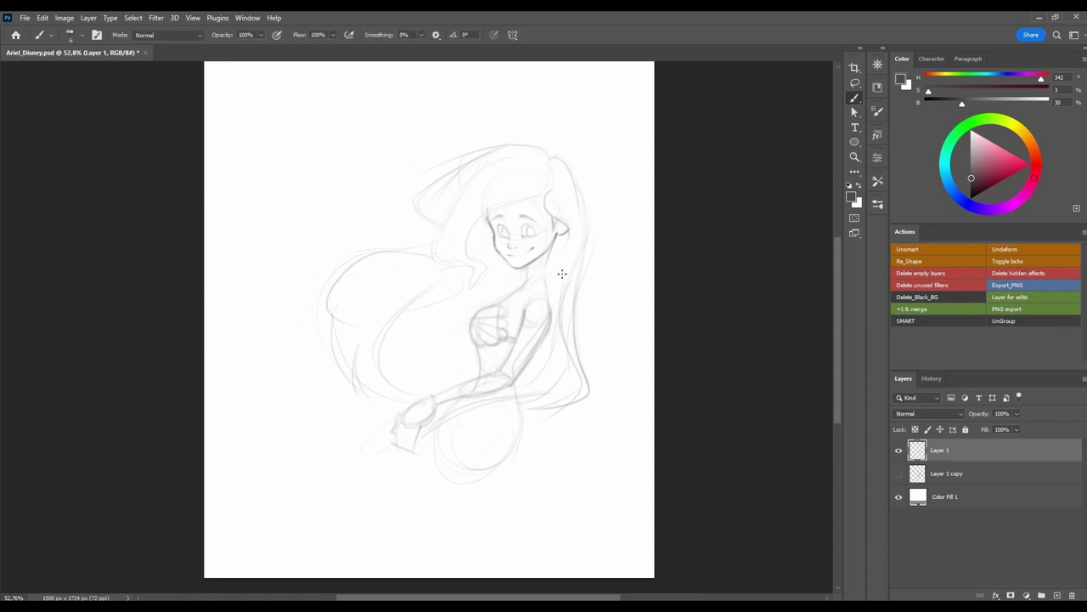
left_click_drag(553, 179, 463, 290)
left_click_drag(520, 174, 460, 245)
left_click_drag(474, 189, 437, 289)
left_click_drag(507, 167, 430, 260)
left_click_drag(469, 199, 430, 248)
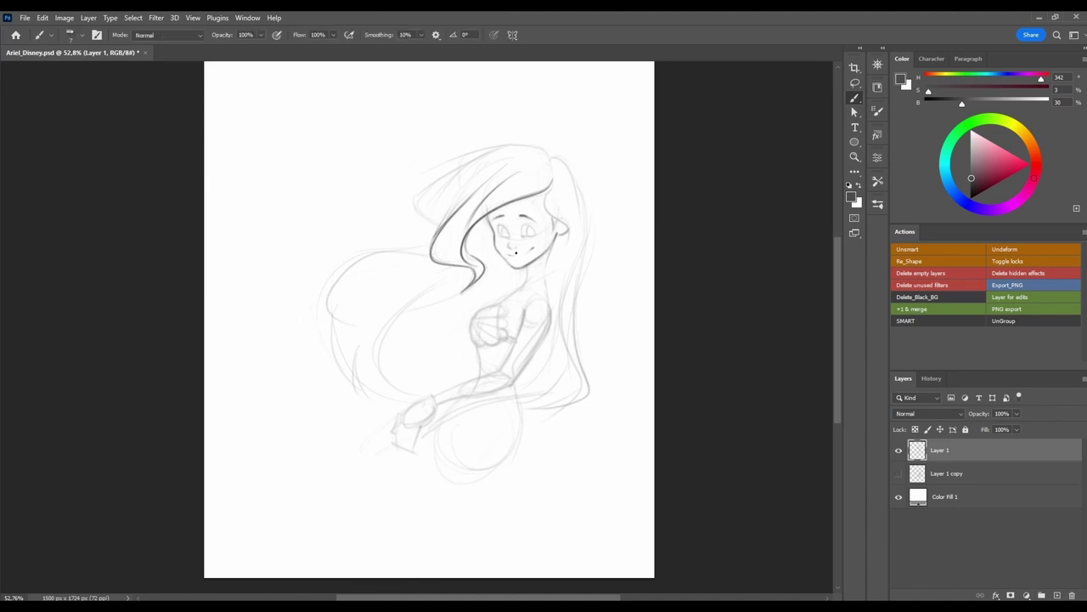
Tilt the view about 40° clockwise and outline the left eye.
key("r")
left_click_drag(456, 273, 493, 323)
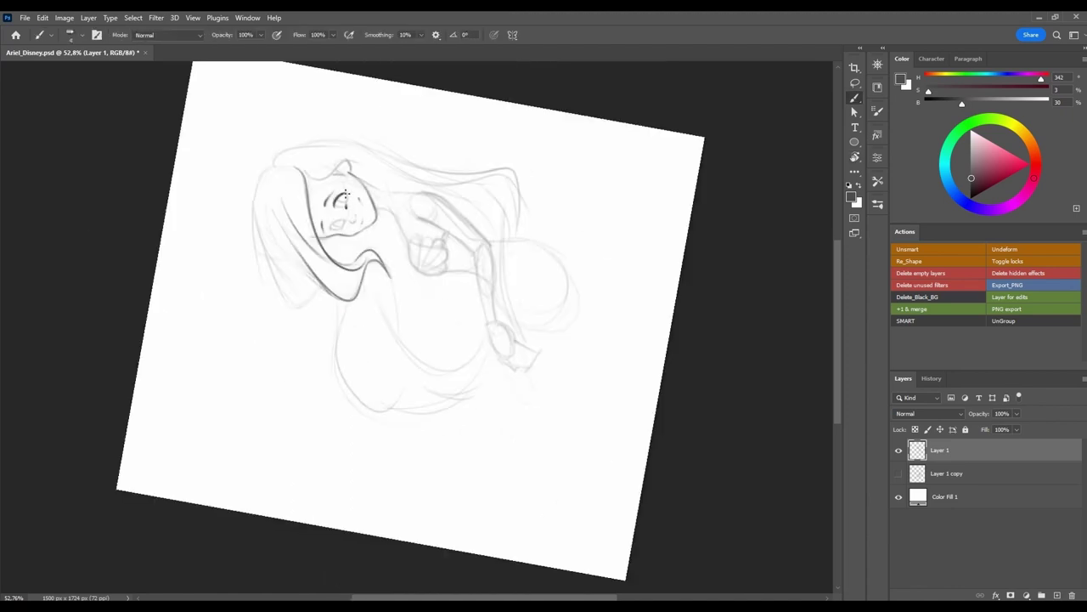
key("Escape")
left_click_drag(524, 234, 556, 323)
left_click_drag(386, 197, 405, 201)
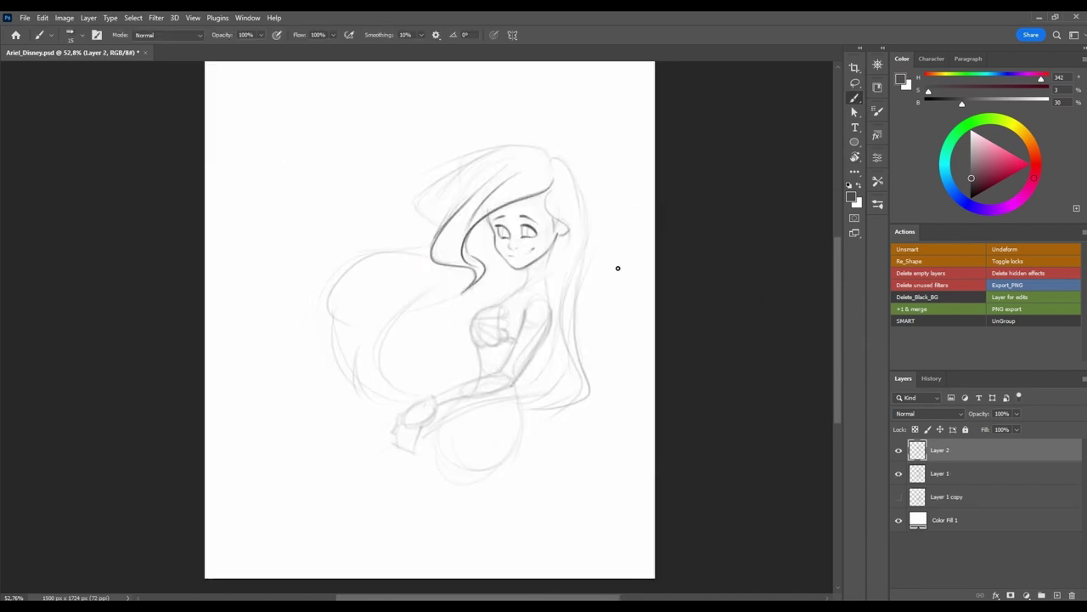
Drop the eye selection and shrink the brush to 10 px.
left_click(878, 205)
key("ctrl+d")
key("bracketleft")
key("bracketleft")
key("bracketleft")
key("bracketleft")
key("bracketleft")
key("bracketleft")
key("bracketleft")
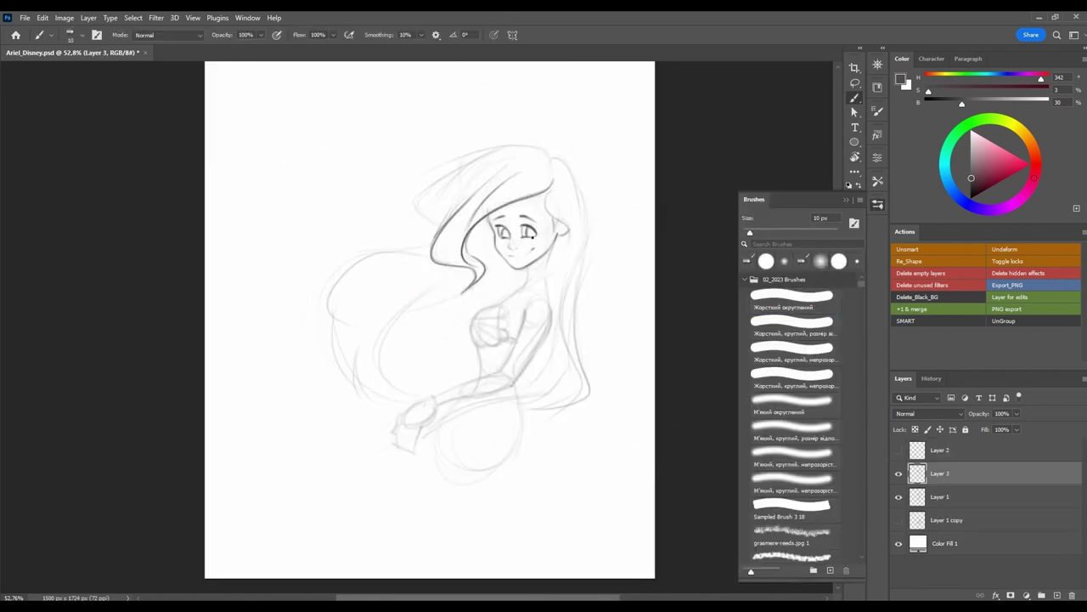
key("e")
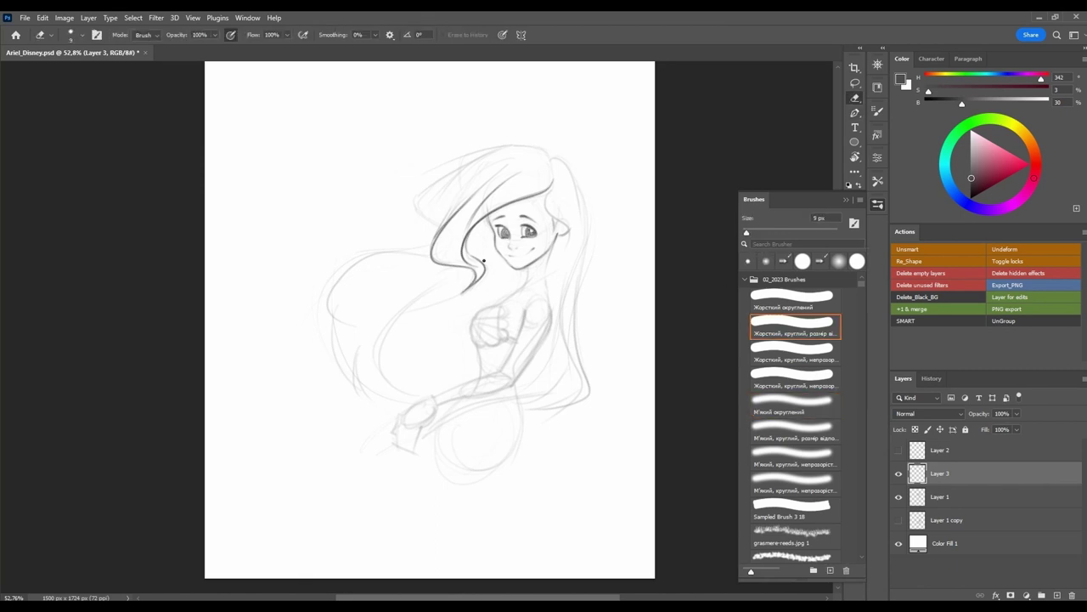
scroll(544, 255, "up", 1)
Select around the right eye, then merge Layer 1 into Layer 3.
key("l")
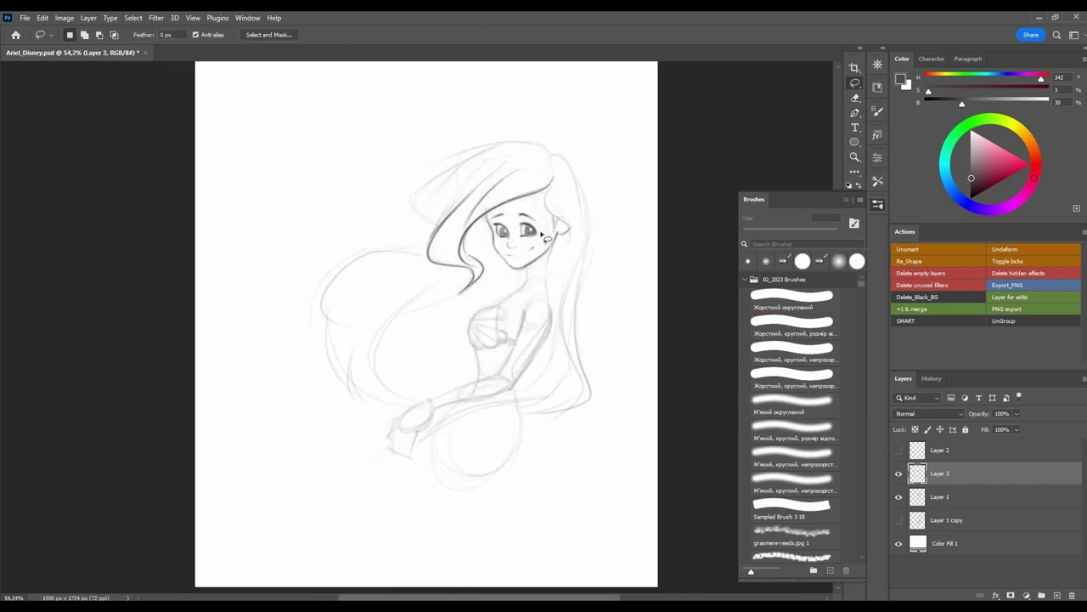
mouse_move(517, 242)
left_mouse_down()
mouse_move(515, 212)
mouse_move(545, 230)
mouse_move(522, 244)
left_mouse_up()
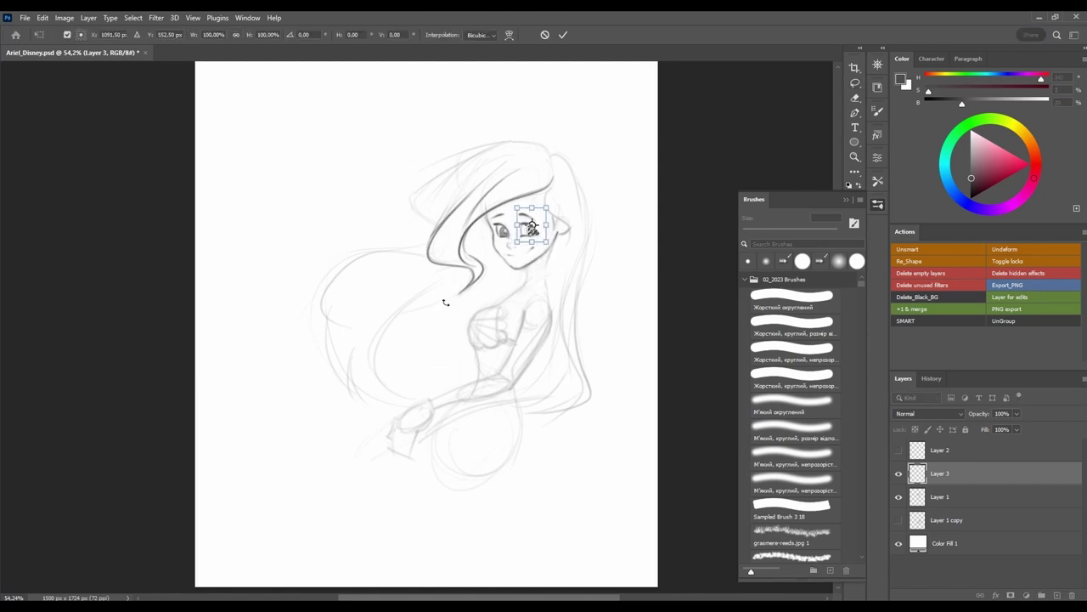
key("ctrl+d")
left_click(959, 497)
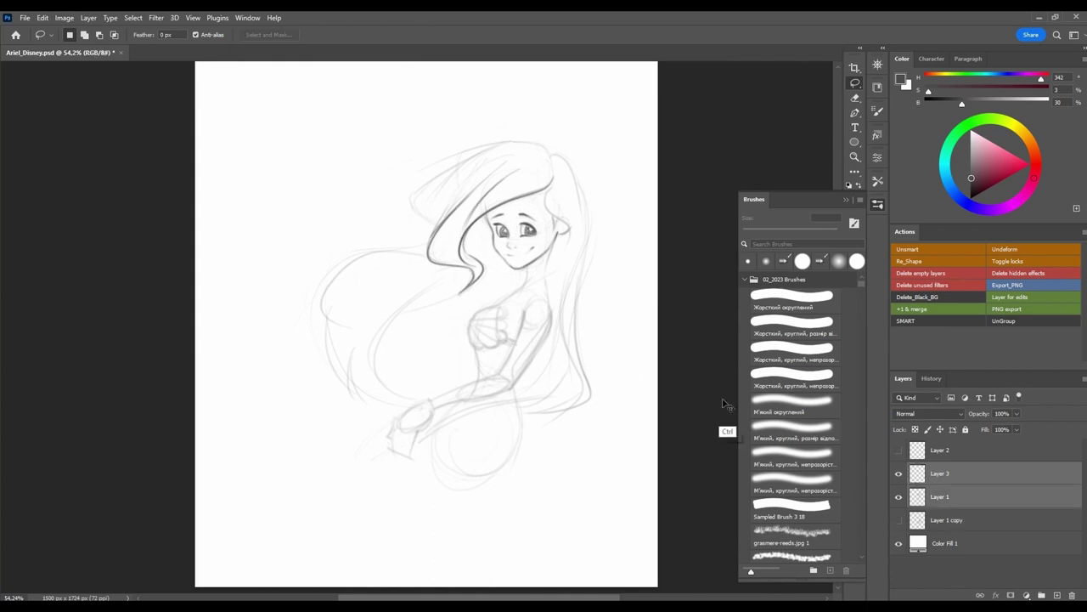
key("Delete")
Select both eyes and stretch them slightly taller with Free Transform, then review the face.
mouse_move(535, 210)
left_mouse_down()
mouse_move(515, 218)
mouse_move(527, 248)
mouse_move(542, 216)
left_mouse_up()
key("ctrl+t")
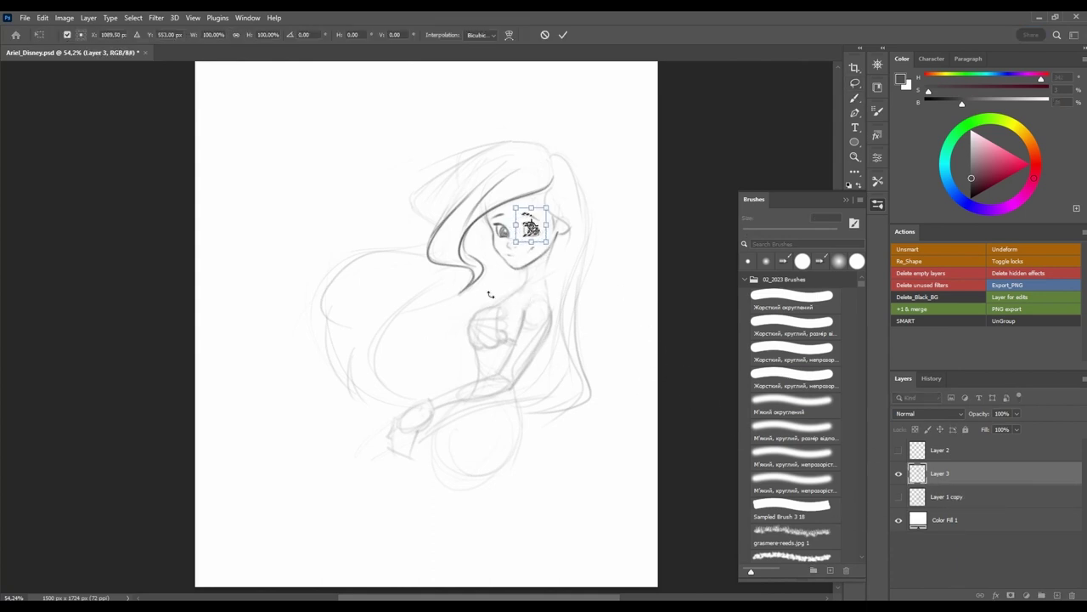
key("Return")
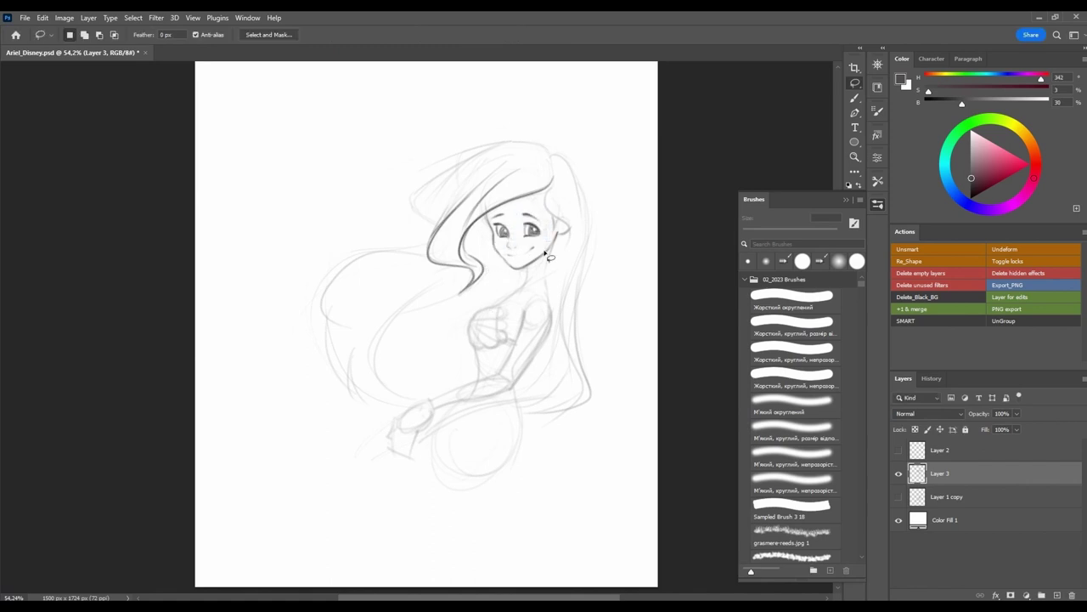
mouse_move(547, 234)
left_mouse_down()
mouse_move(528, 252)
mouse_move(510, 248)
mouse_move(490, 216)
mouse_move(548, 228)
left_mouse_up()
key("ctrl+t")
left_click_drag(518, 200, 518, 196)
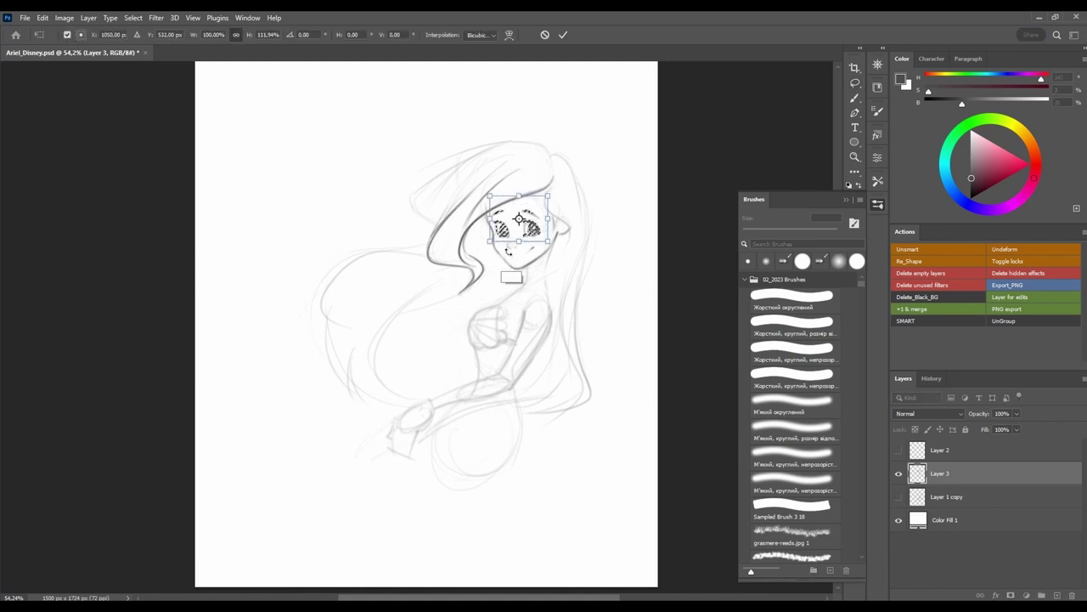
key("Return")
key("ctrl+d")
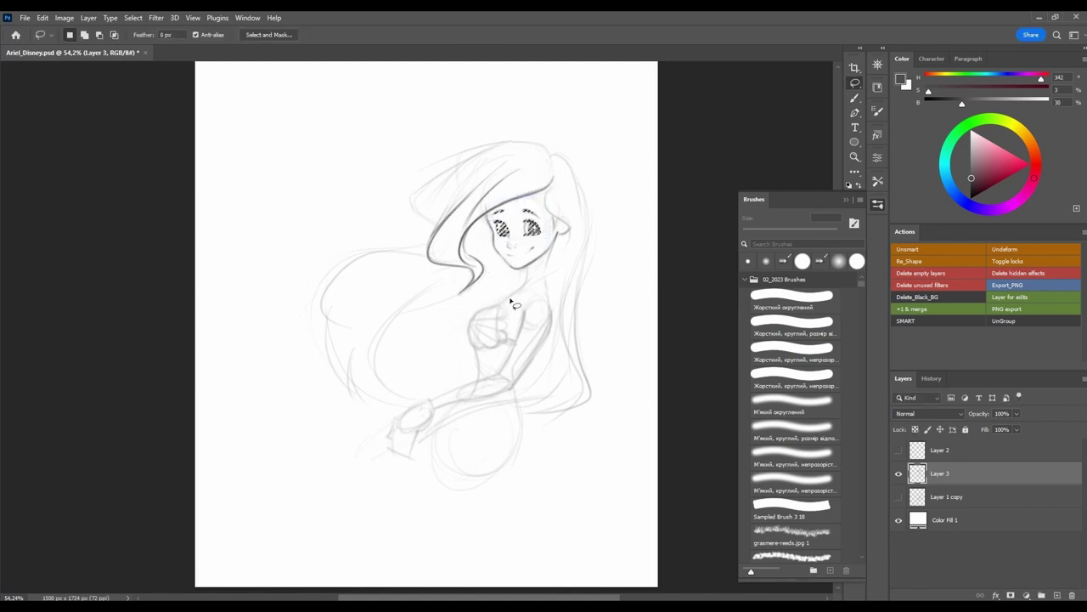
key("ctrl+space")
mouse_move(527, 272)
left_mouse_down()
mouse_move(450, 276)
mouse_move(491, 288)
left_mouse_up()
key("b")
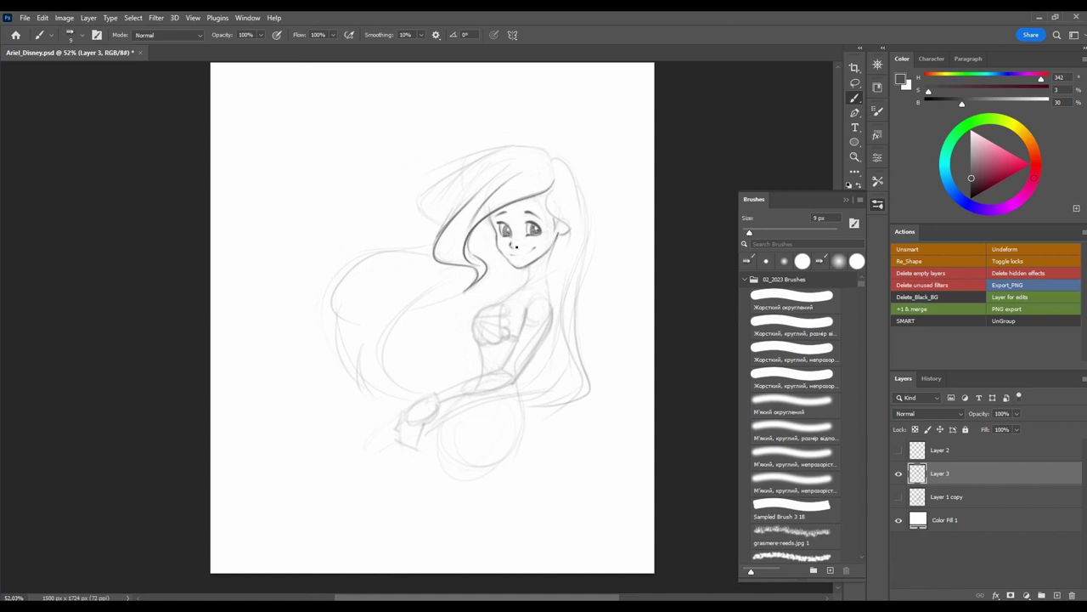
Draw the smile under Ariel's nose and erase stray marks near the chin.
key("e")
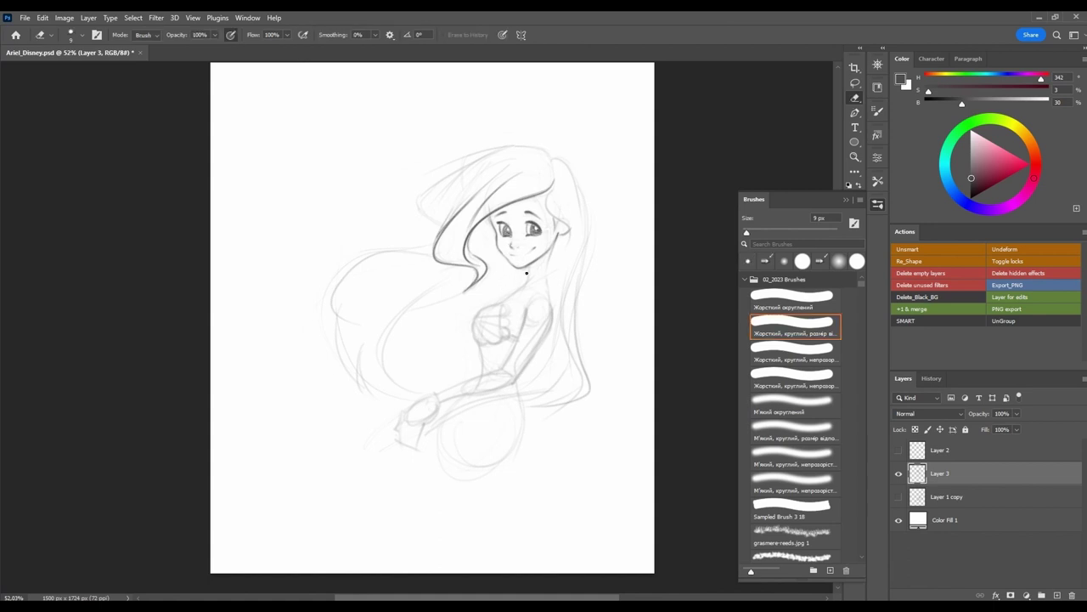
key("b")
mouse_move(527, 253)
left_mouse_down()
mouse_move(514, 255)
mouse_move(491, 206)
mouse_move(322, 272)
mouse_move(388, 328)
mouse_move(528, 357)
mouse_move(425, 221)
mouse_move(488, 238)
left_mouse_up()
key("e")
key("b")
Erase stray marks around the face, then mirror the canvas to check proportions.
key("r")
key("r")
key("bracketright")
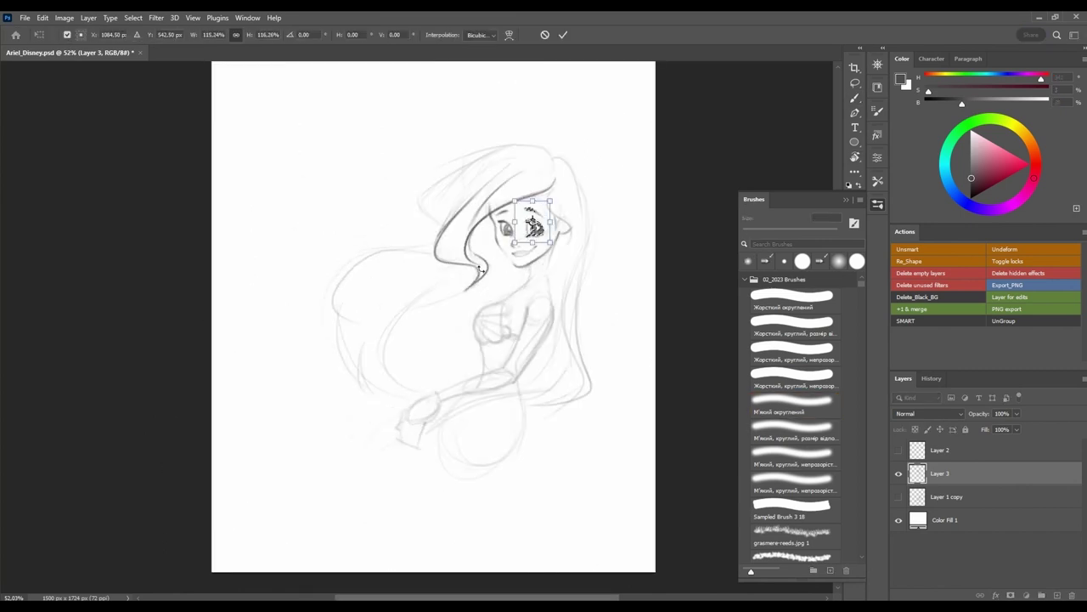
key("b")
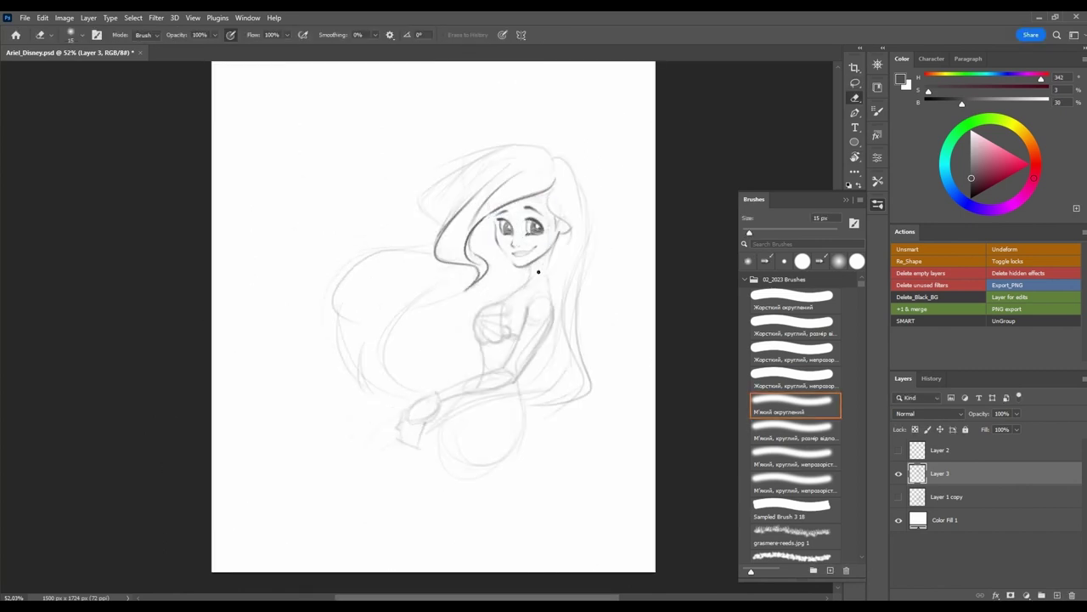
key("e")
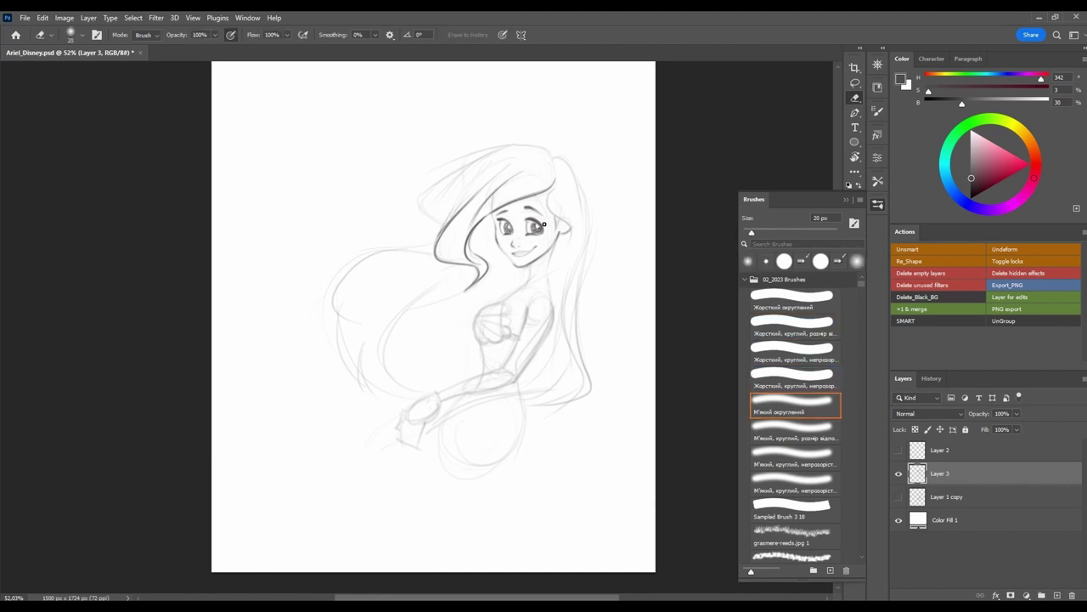
key("b")
key("e")
key("b")
key("e")
key("b")
key("e")
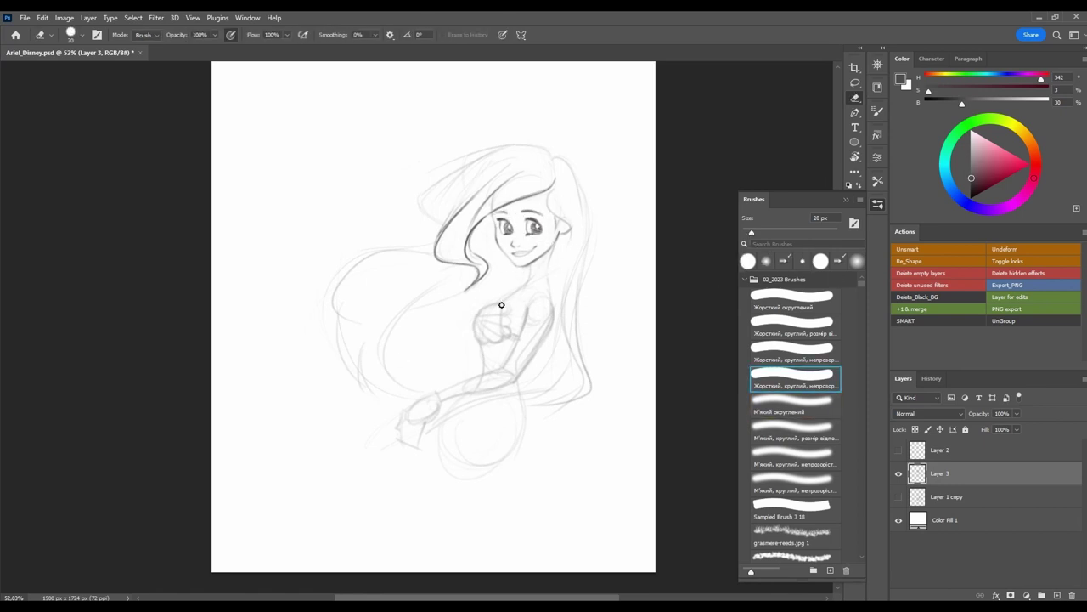
key("ctrl+shift+h")
key("b")
Redraw the short upper-left hair and head-top strokes as longer dark lines, then shrink the brush.
key("ctrl+z")
key("ctrl+z")
left_click_drag(311, 157, 282, 224)
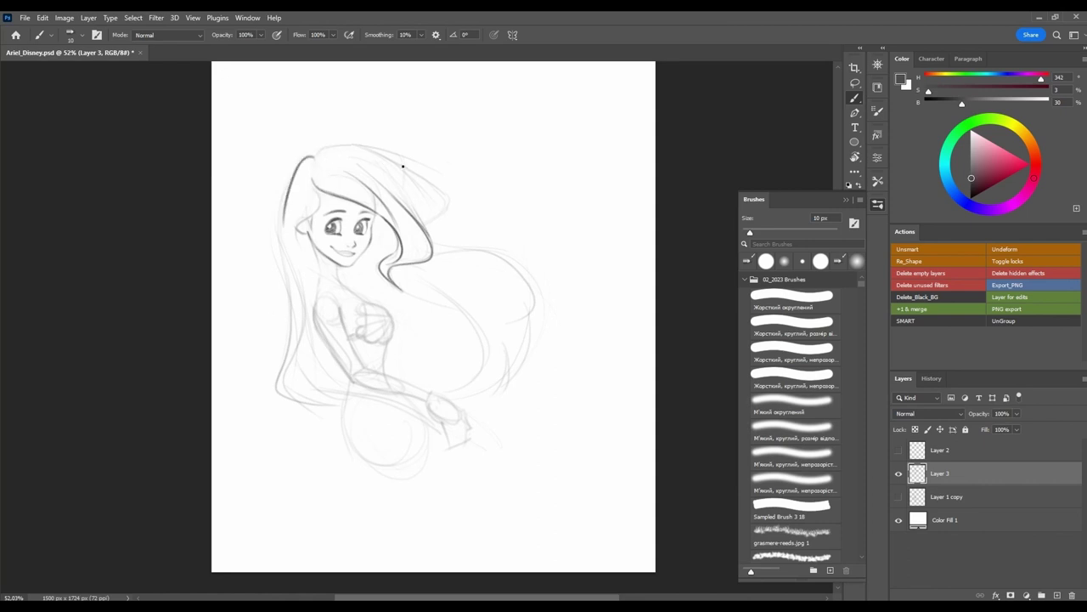
key("ctrl+z")
left_click_drag(364, 150, 408, 161)
key("bracketleft")
key("bracketleft")
key("ctrl+shift+h")
Darken the hair outline at the top-left of the head and ink the trimmed shell bikini top.
key("e")
key("b")
left_click_drag(459, 168, 510, 143)
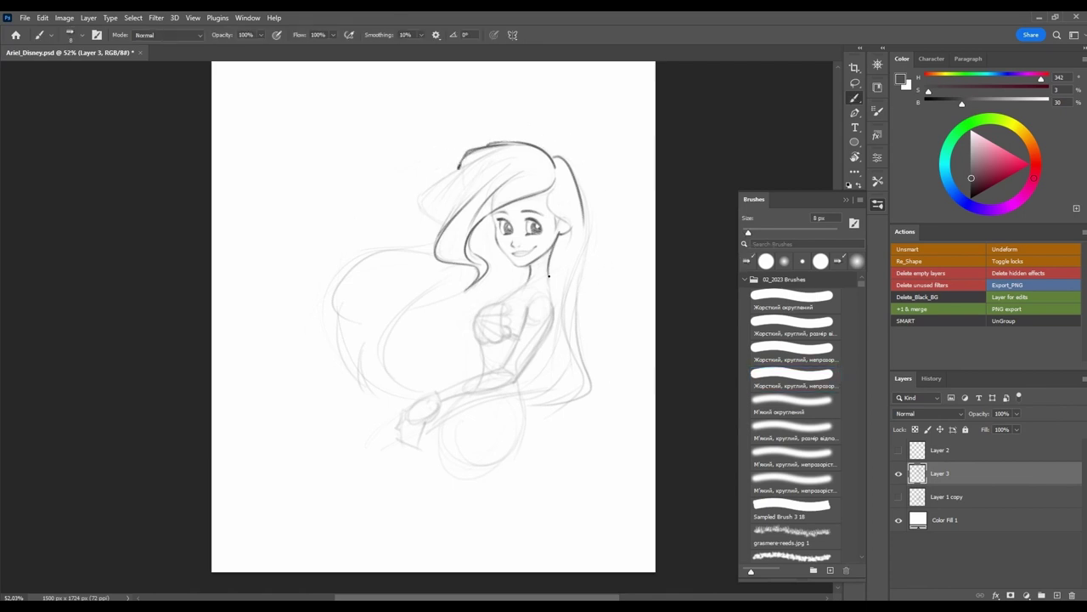
mouse_move(508, 304)
left_mouse_down()
mouse_move(477, 327)
mouse_move(495, 343)
mouse_move(475, 259)
mouse_move(468, 271)
left_mouse_up()
key("e")
key("b")
mouse_move(565, 285)
left_mouse_down()
mouse_move(483, 344)
mouse_move(389, 230)
left_mouse_up()
Ink the big left hair bulge: its top arc, lower curve and inner curves.
key("e")
key("b")
mouse_move(425, 200)
left_mouse_down()
mouse_move(449, 227)
mouse_move(365, 321)
left_mouse_up()
left_click_drag(435, 250, 333, 318)
mouse_move(391, 249)
left_mouse_down()
mouse_move(343, 323)
mouse_move(397, 389)
left_mouse_up()
mouse_move(451, 273)
left_mouse_down()
mouse_move(389, 399)
mouse_move(389, 337)
mouse_move(396, 399)
left_mouse_up()
key("e")
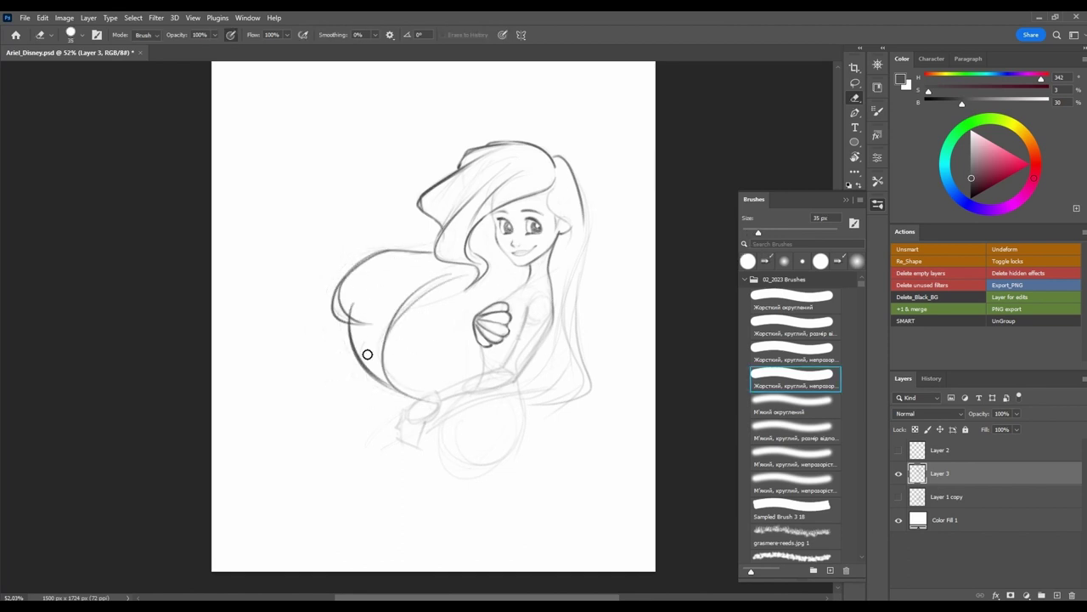
key("b")
Erase the lower part of the right hair strand with an enlarged eraser.
scroll(350, 309, "up", 3)
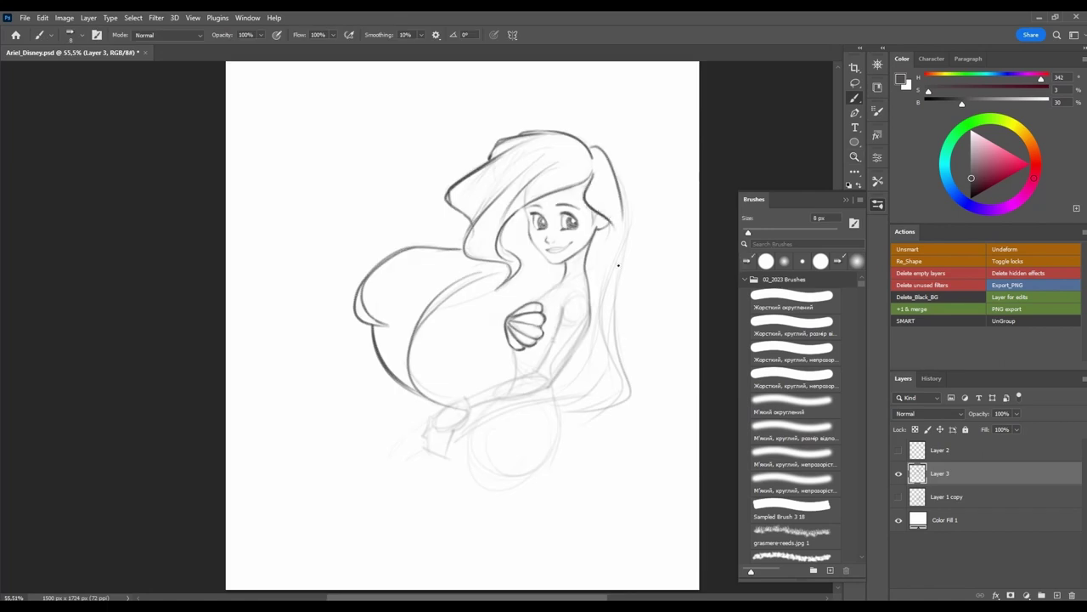
key("r")
mouse_move(592, 230)
left_mouse_down()
mouse_move(245, 393)
mouse_move(292, 510)
left_mouse_up()
key("Escape")
key("e")
key("r")
left_click_drag(628, 246, 255, 420)
key("Escape")
key("e")
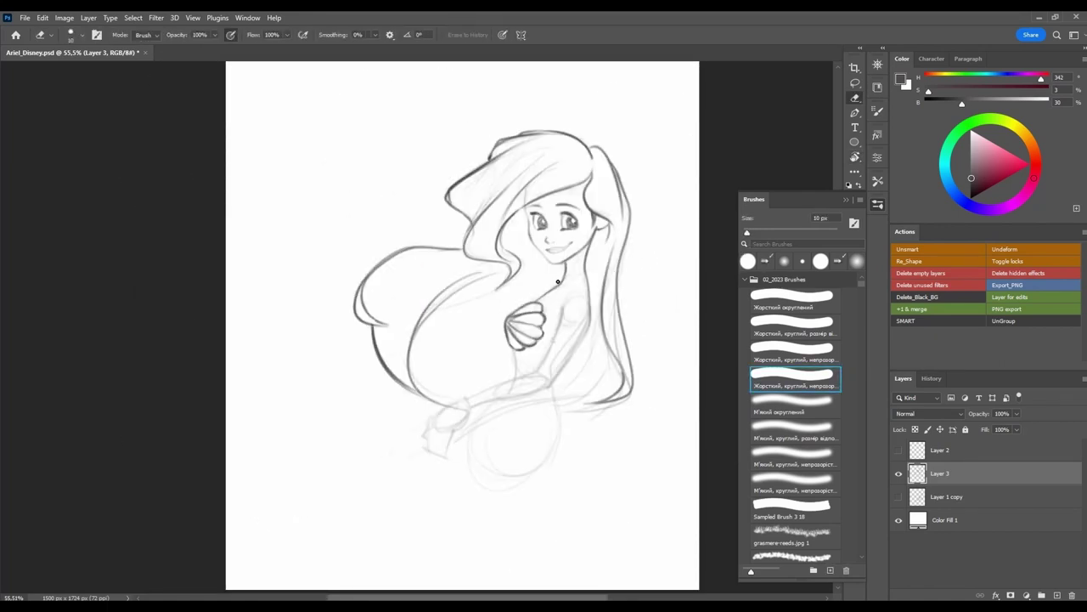
mouse_move(618, 280)
left_mouse_down()
mouse_move(627, 387)
mouse_move(586, 411)
mouse_move(627, 355)
left_mouse_up()
key("b")
Undo the stray stroke near the lower hair and reset the canvas rotation.
key("ctrl+z")
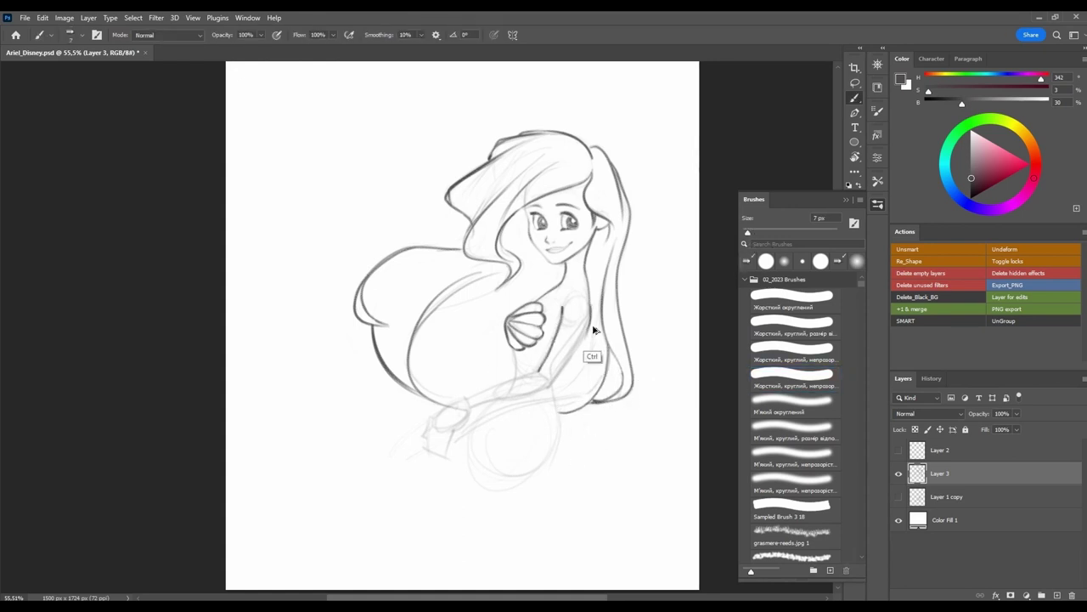
key("r")
left_click_drag(590, 291, 530, 365)
key("r")
key("Escape")
key("e")
key("b")
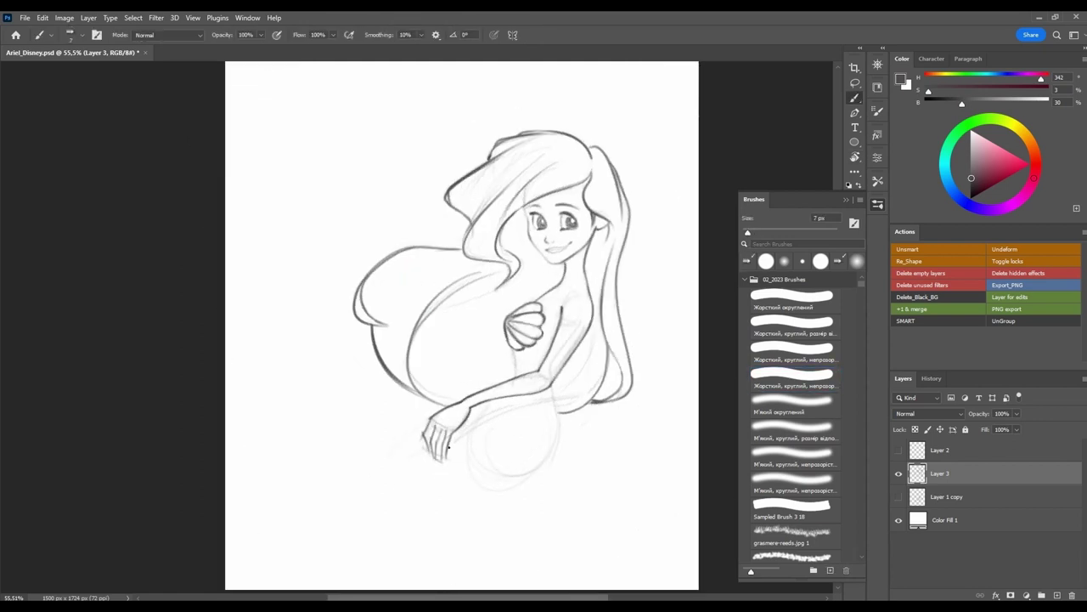
scroll(463, 216, "down", 1)
Erase faint sketch lines around the hair and shoulder, and ink the arm line down toward the tail.
key("e")
mouse_move(532, 170)
left_mouse_down()
mouse_move(506, 278)
mouse_move(485, 285)
mouse_move(513, 272)
left_mouse_up()
key("bracketright")
key("bracketright")
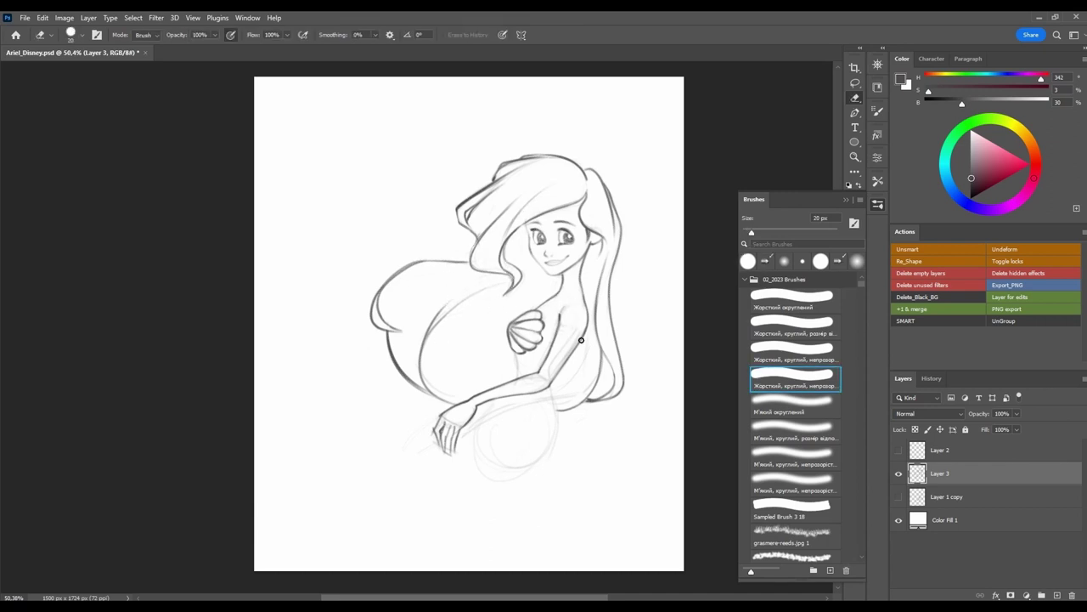
key("b")
left_click_drag(560, 396, 471, 450)
scroll(503, 408, "up", 1)
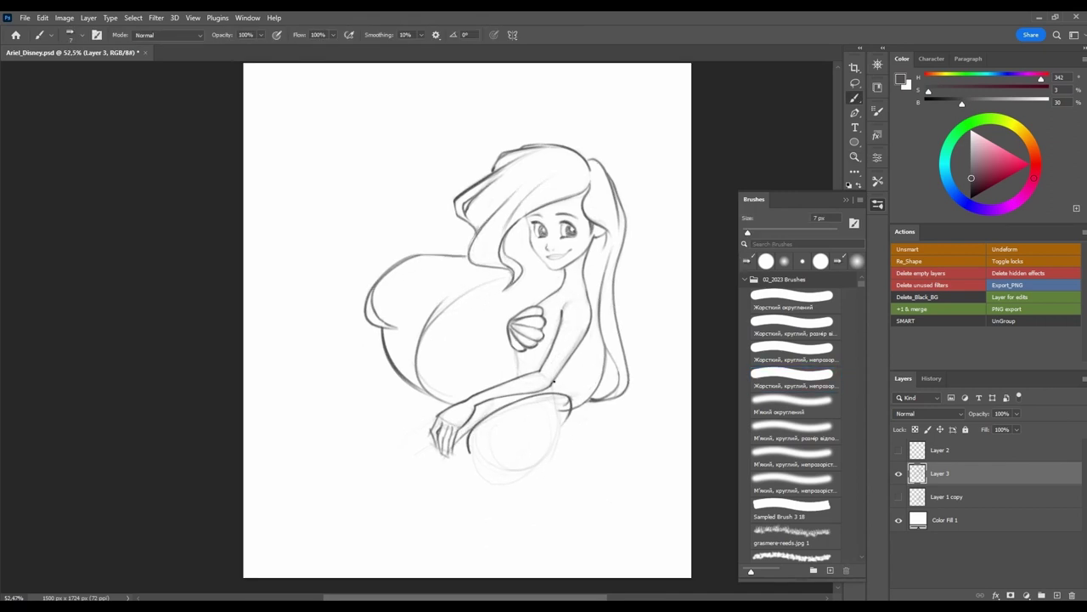
Ink the tail's right edge and lasso the hand to shift it with Free Transform.
key("ctrl+t")
key("Return")
mouse_move(539, 482)
left_mouse_down()
mouse_move(566, 410)
mouse_move(469, 449)
mouse_move(475, 544)
left_mouse_up()
key("e")
key("l")
left_click_drag(431, 442, 433, 446)
key("ctrl+t")
key("Return")
key("b")
Ink the hip, tail edge, hair-curve bottom and a stroke by the hand, then lasso the hand to its own layer.
left_click_drag(564, 383, 534, 501)
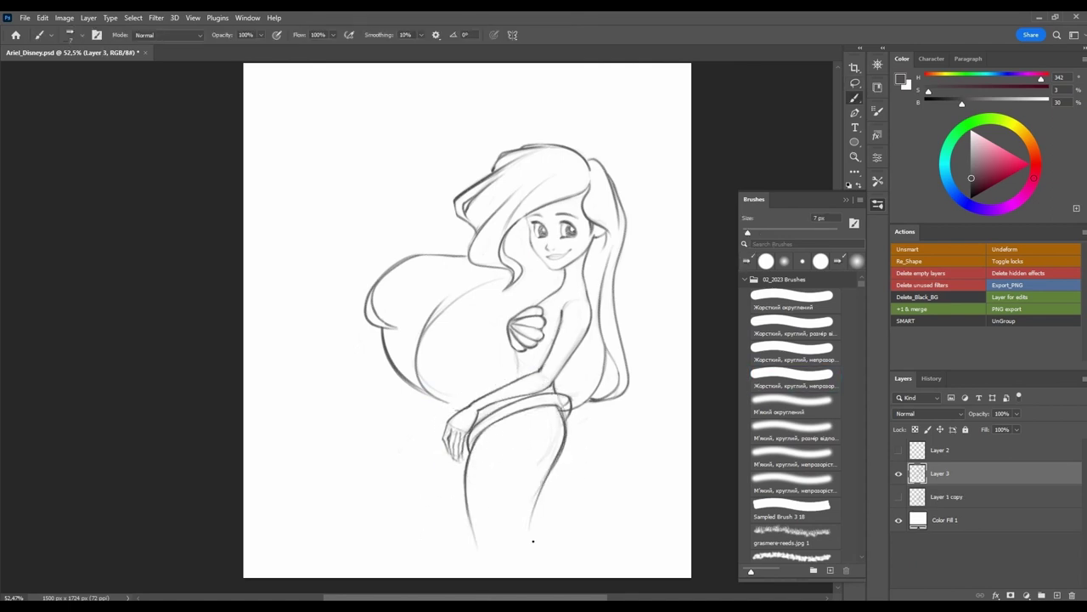
left_click_drag(564, 408, 529, 576)
left_click_drag(426, 393, 474, 406)
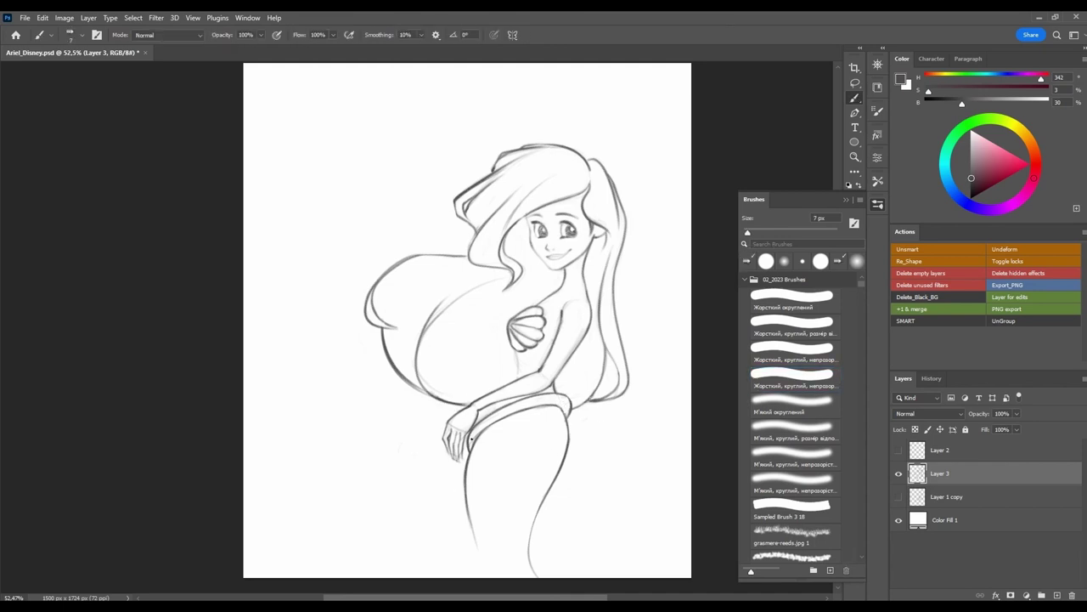
key("e")
key("b")
mouse_move(447, 432)
left_mouse_down()
mouse_move(435, 429)
mouse_move(435, 442)
mouse_move(469, 433)
left_mouse_up()
key("e")
key("l")
key("ctrl+t")
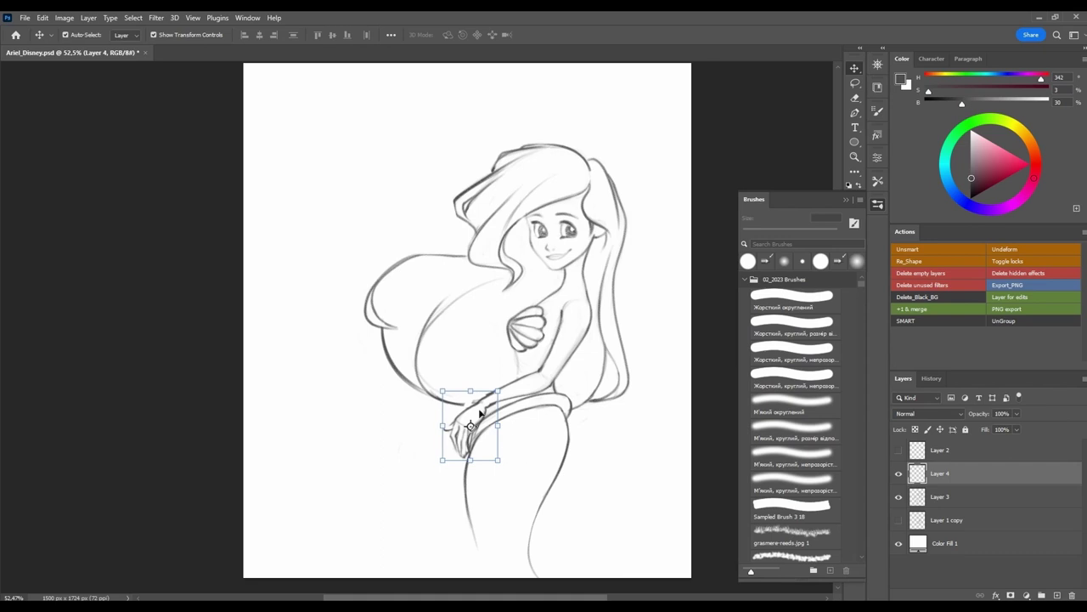
Lasso the waist and arm area, copy it onto a new layer, and select it together with Layer 4.
key("Return")
key("e")
key("l")
left_click(938, 473)
mouse_move(533, 369)
left_mouse_down()
mouse_move(478, 400)
mouse_move(510, 373)
left_mouse_up()
right_click(531, 163)
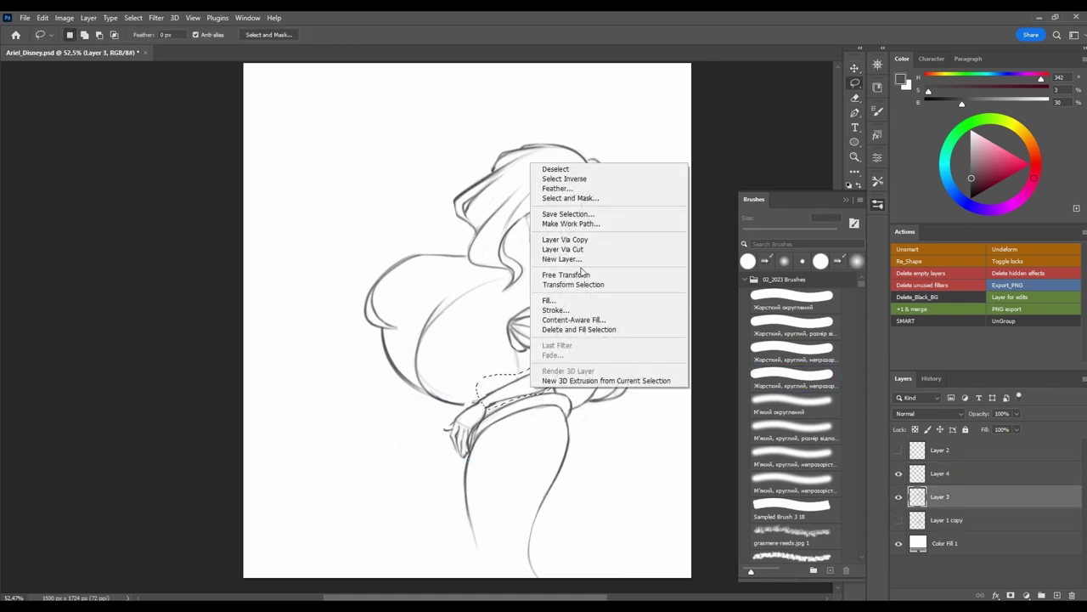
left_click(583, 279)
left_click(939, 473, "ctrl")
Rotate the arm and hand up toward the chest to about 45° with Free Transform.
key("ctrl+t")
left_click_drag(545, 406, 544, 377)
left_click_drag(400, 473, 382, 357)
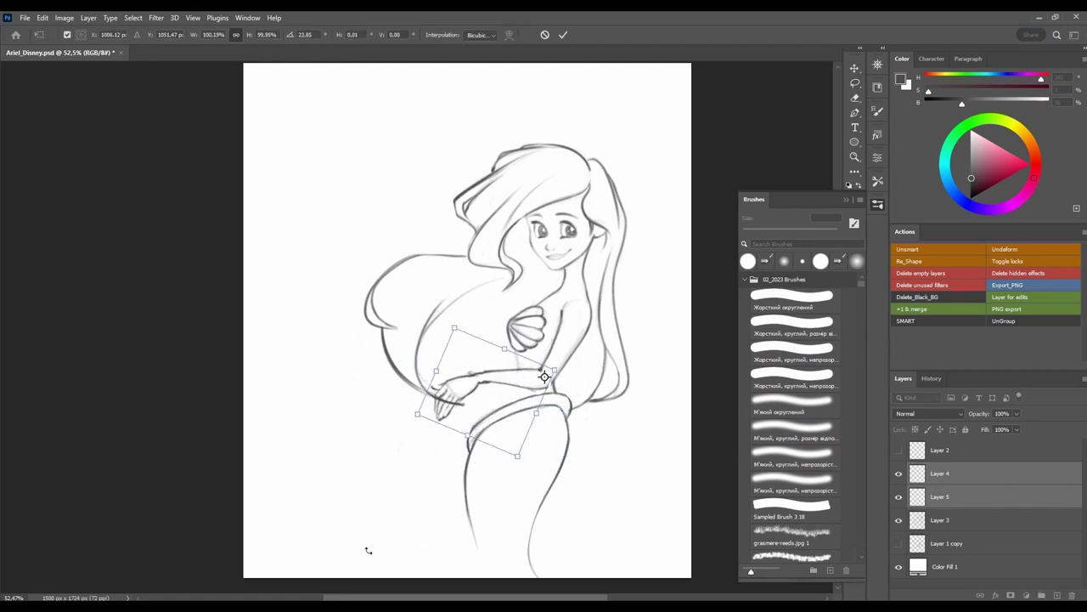
left_click_drag(368, 558, 368, 386)
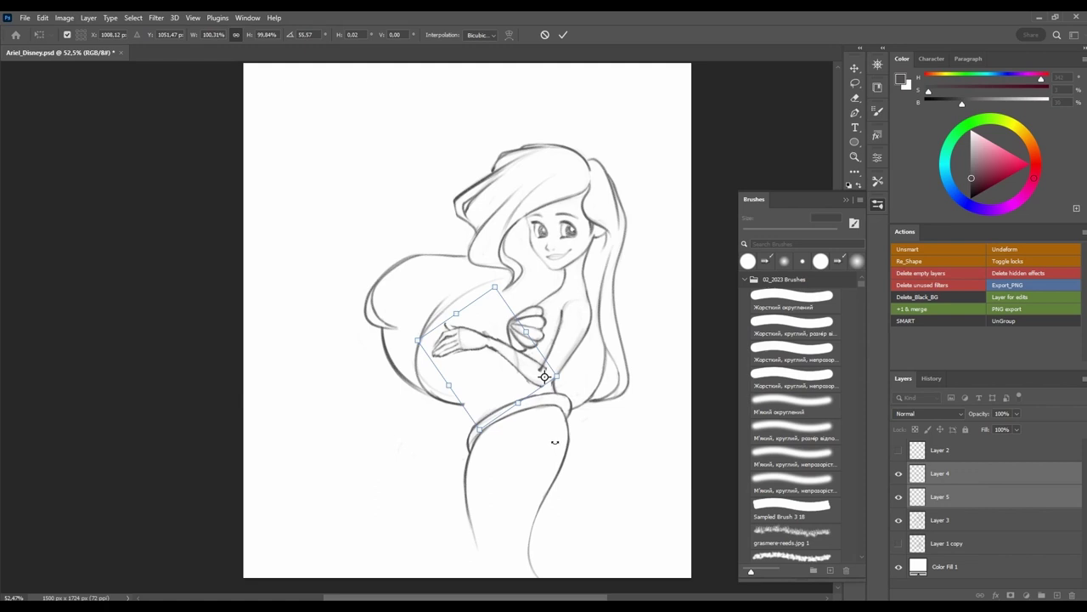
left_click_drag(561, 414, 588, 416)
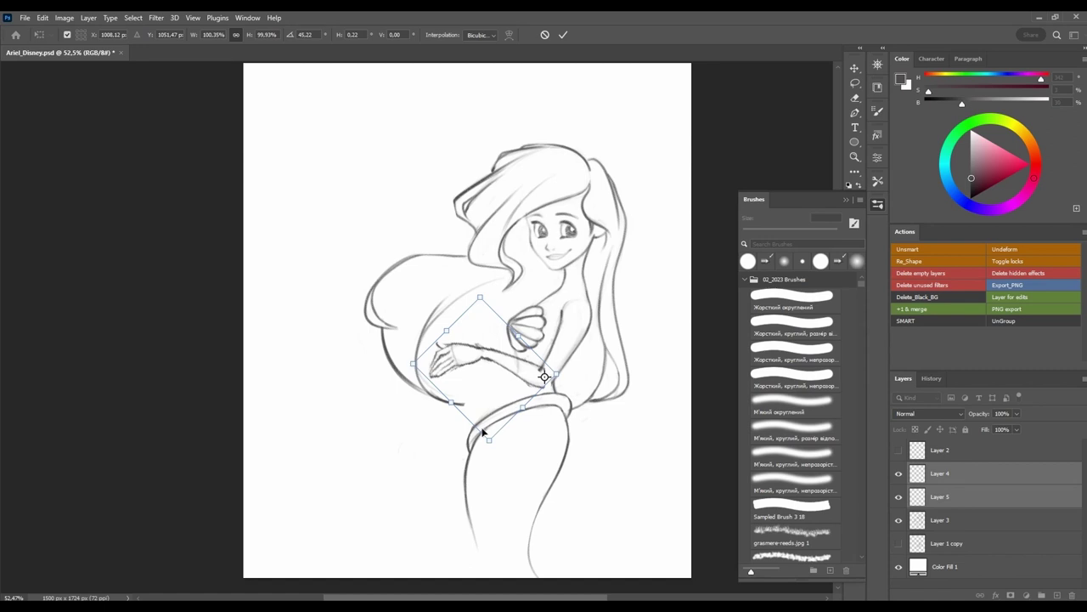
key("Return")
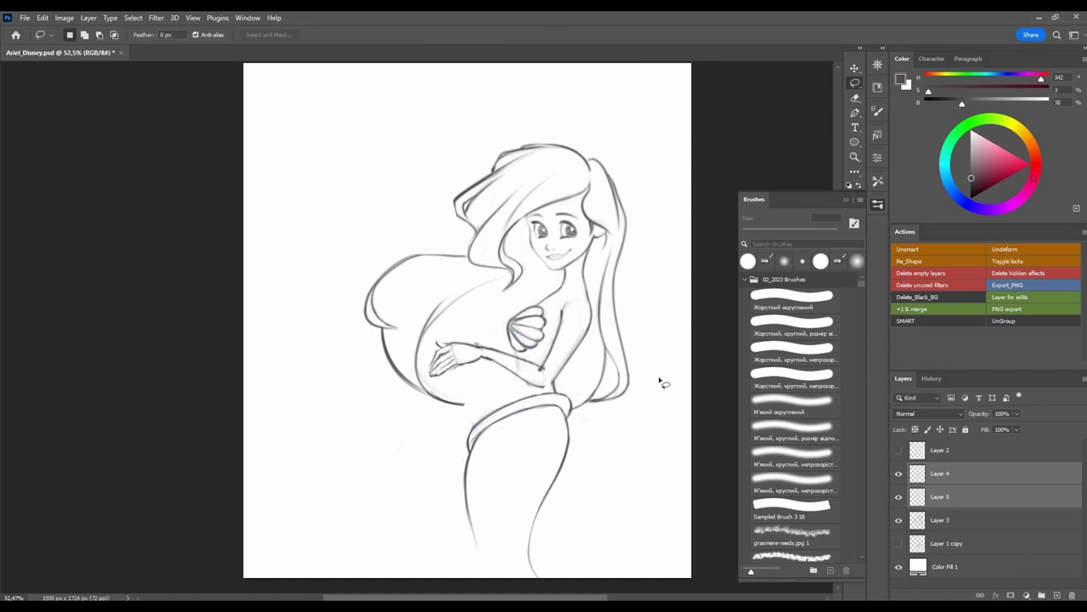
Move the hand on Layer 4 slightly up and left, then enlarge the brush.
left_click(939, 473)
key("v")
left_click_drag(463, 365, 537, 450)
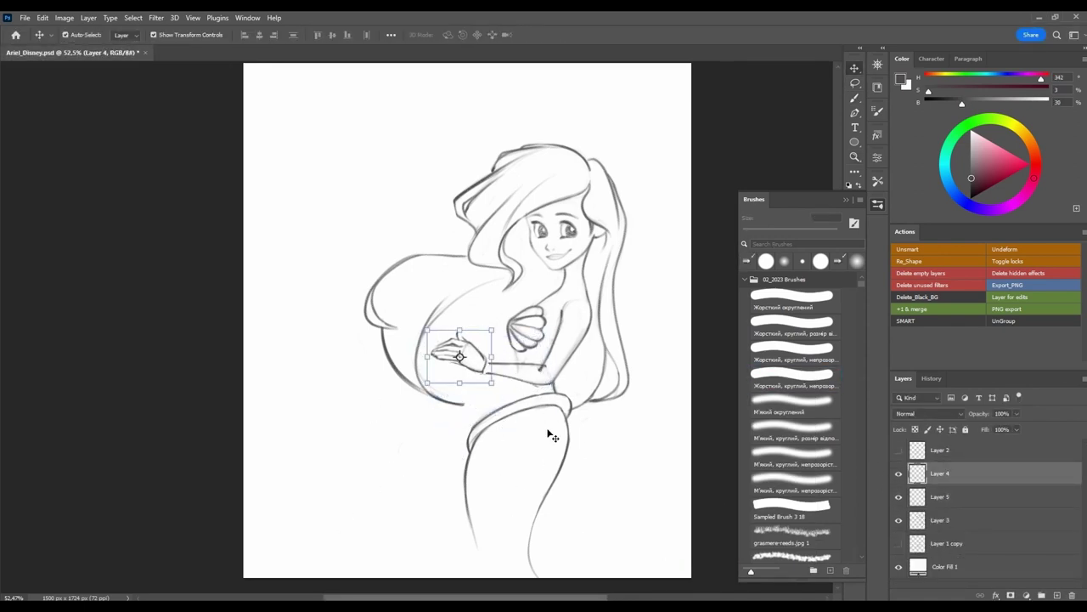
key("b")
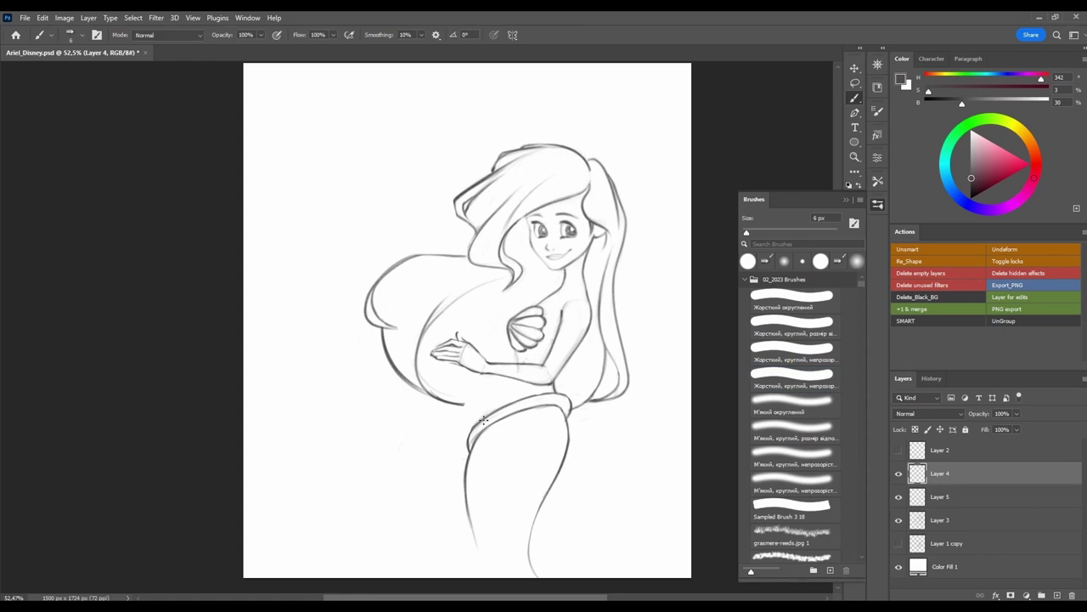
key("bracketright")
key("bracketright")
key("bracketright")
key("bracketright")
key("bracketright")
Sketch rough strokes around the hand on a new layer with a smaller black brush.
key("ctrl+shift+alt+n")
left_click_drag(459, 333, 463, 408)
key("d")
key("bracketleft")
key("bracketleft")
key("bracketleft")
key("bracketleft")
scroll(794, 376, "down", 1)
left_click(899, 545)
left_click(898, 545, "alt")
Draw new hair strands and a left curl on Ariel's sketch layer, then merge the sketch layers.
left_click(943, 473)
mouse_move(435, 249)
left_mouse_down()
mouse_move(476, 289)
mouse_move(484, 348)
mouse_move(436, 401)
left_mouse_up()
key("e")
key("ctrl+bracketleft")
key("b")
left_click_drag(491, 372, 461, 388)
mouse_move(636, 353)
left_mouse_down()
mouse_move(627, 378)
mouse_move(627, 368)
left_mouse_up()
left_click_drag(461, 370, 469, 386)
key("e")
key("b")
key("ctrl+e")
Add a short stroke on the figure and softly erase Ariel's old eyes.
left_click_drag(552, 319, 543, 357)
scroll(576, 268, "up", 2)
key("e")
left_click_drag(516, 243, 542, 289)
Duplicate the sketch layer, show the copy instead of the original, and lasso the eye area.
key("ctrl+j")
scroll(536, 289, "down", 1)
left_click(899, 473)
left_click(899, 496)
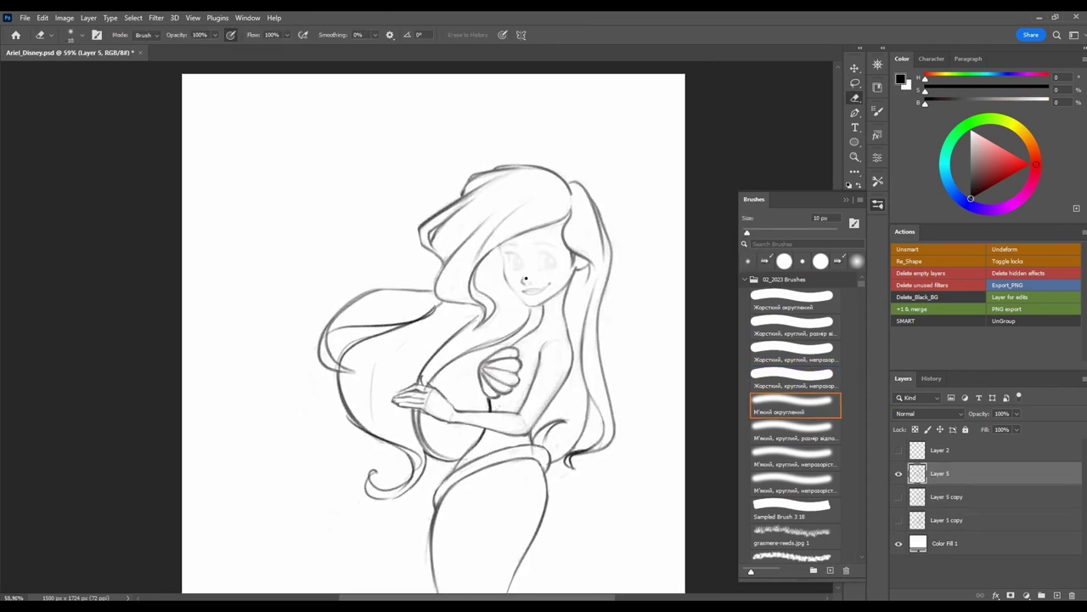
key("l")
left_click_drag(508, 248, 550, 267)
key("ctrl+j")
key("b")
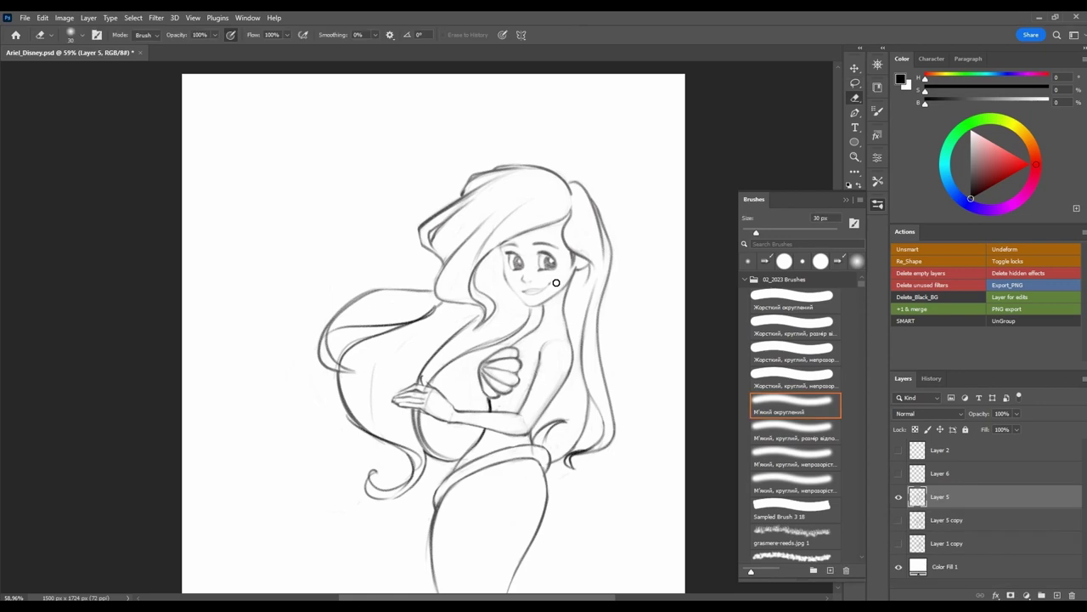
scroll(535, 271, "up", 4)
Draw fine eyelashes above the right and left eyes.
left_click_drag(470, 279, 501, 282)
key("e")
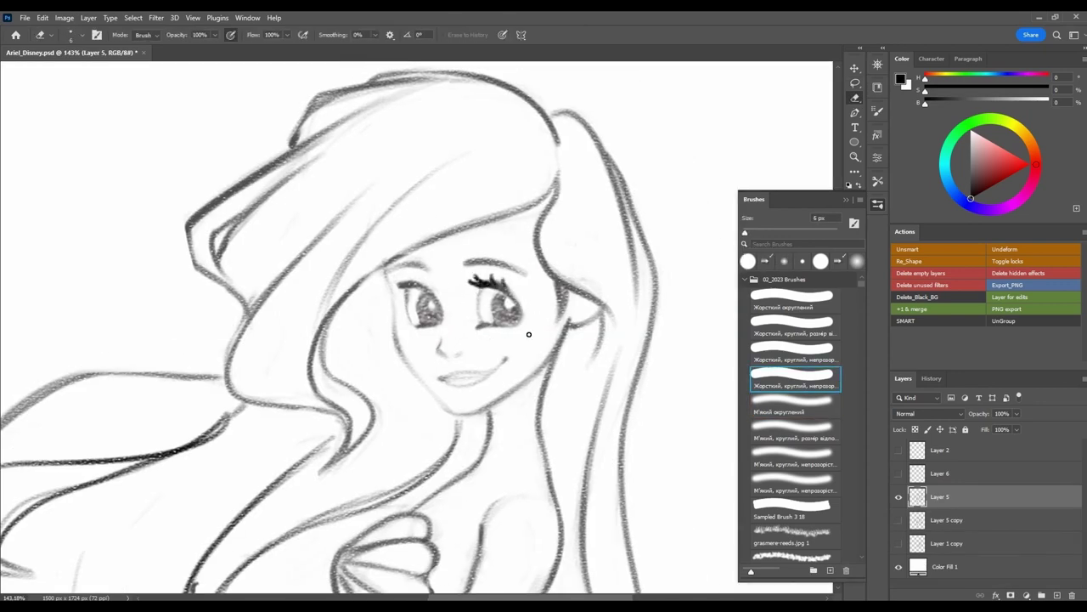
key("b")
key("e")
key("b")
key("r")
mouse_move(501, 323)
left_mouse_down()
mouse_move(447, 270)
mouse_move(416, 279)
mouse_move(418, 306)
mouse_move(439, 315)
left_mouse_up()
key("r")
key("Escape")
key("e")
key("b")
Shade both eyes with short strokes.
left_click_drag(493, 291, 508, 302)
mouse_move(481, 289)
left_mouse_down()
mouse_move(499, 308)
mouse_move(476, 281)
mouse_move(532, 261)
left_mouse_up()
scroll(553, 341, "down", 1)
key("e")
key("r")
key("Escape")
key("b")
Draw eyebrows above the eyes.
left_click_drag(457, 269, 474, 269)
scroll(474, 270, "down", 2)
key("e")
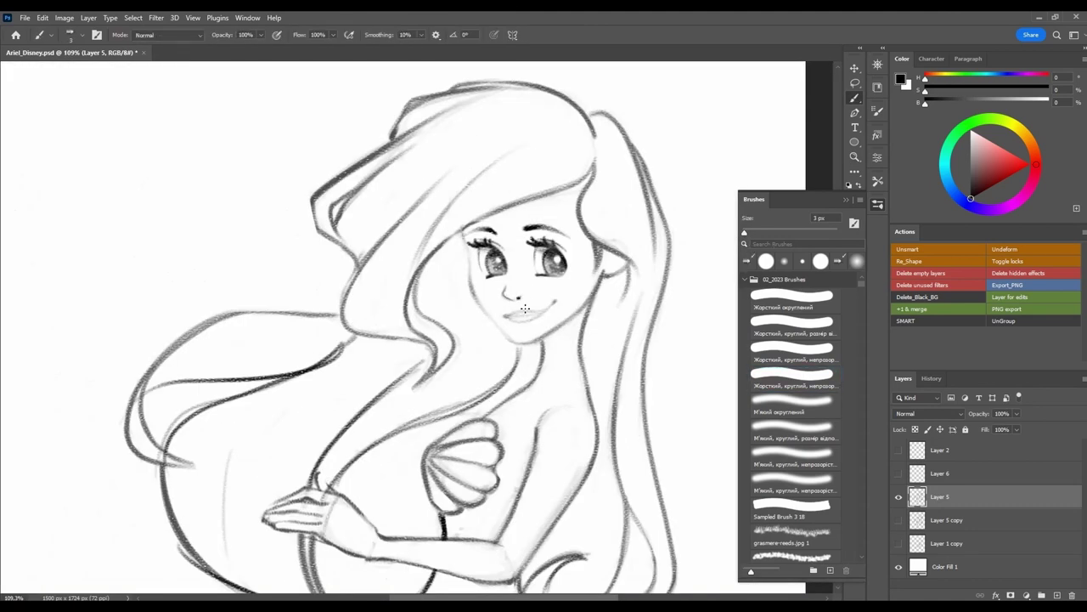
scroll(524, 308, "down", 1)
key("b")
key("e")
key("b")
Redraw Ariel's mouth as a single smile line.
left_click_drag(508, 316, 554, 302)
key("e")
key("b")
scroll(519, 336, "down", 3)
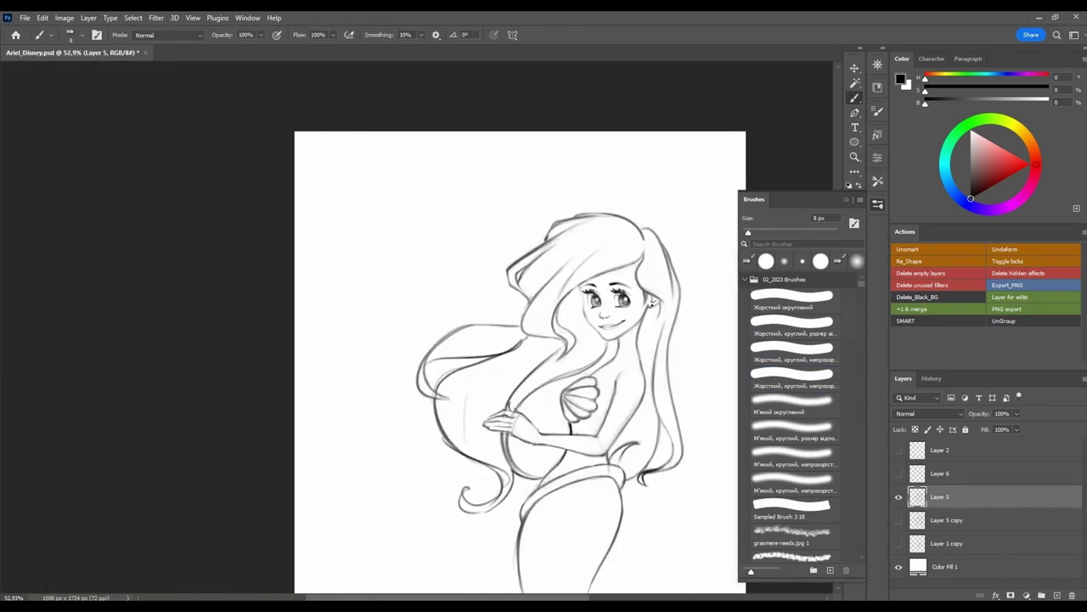
key("[")
key("[")
scroll(608, 309, "up", 3)
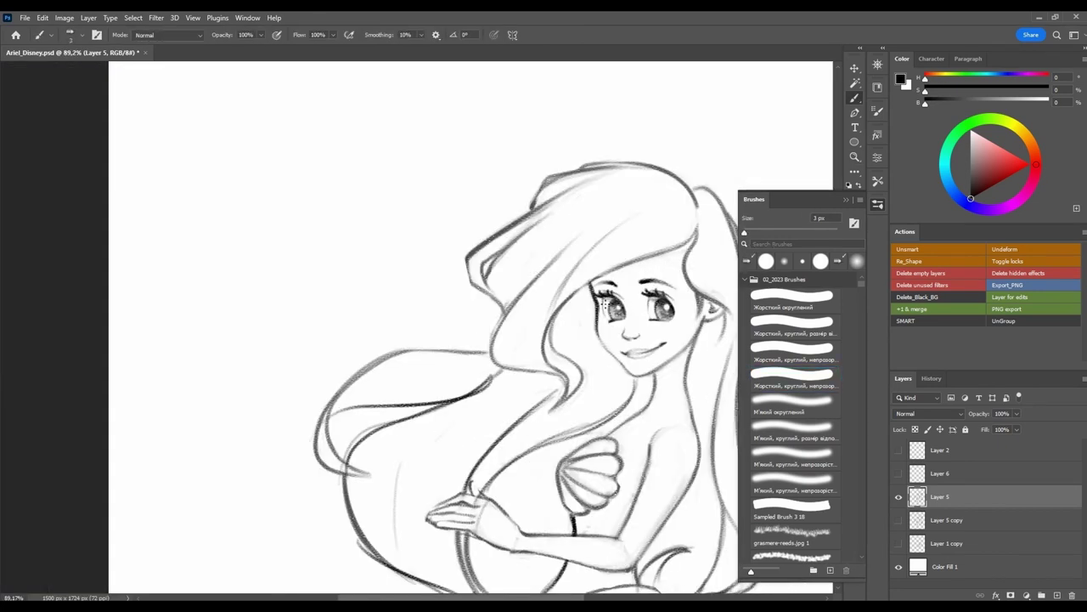
scroll(606, 308, "down", 3)
key("]")
key("]")
key("]")
key("]")
key("]")
Sketch the raised arm and hand beside the hair on new layers.
key("ctrl+shift+alt+n")
left_click_drag(599, 274, 466, 307)
mouse_move(415, 255)
left_mouse_down()
mouse_move(425, 204)
mouse_move(414, 247)
mouse_move(419, 220)
left_mouse_up()
key("ctrl+comma")
key("ctrl+shift+alt+n")
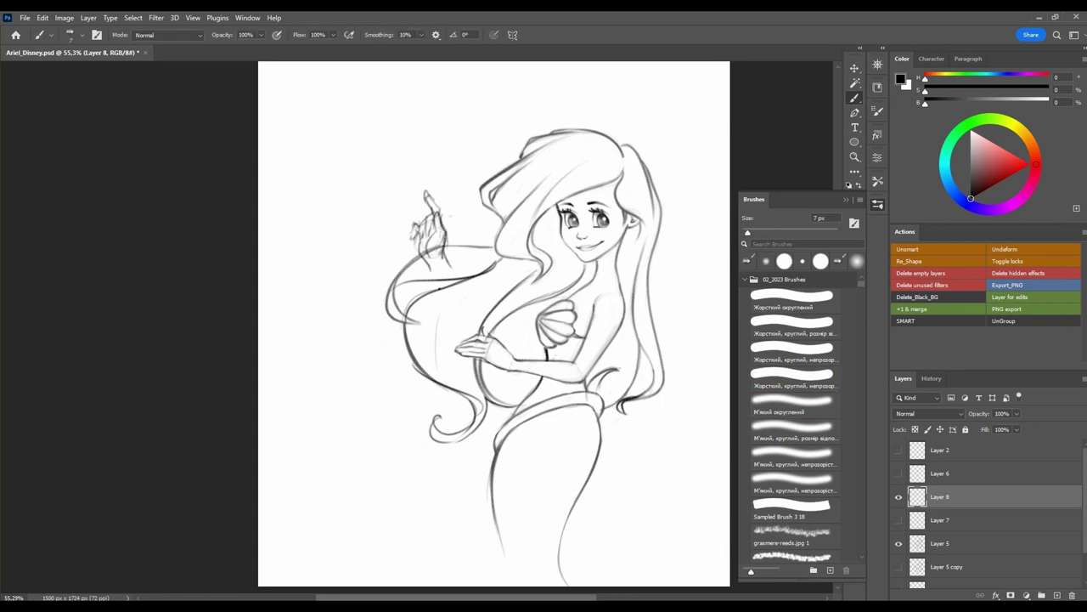
Rotate the hand sketch counter-clockwise and refine the strokes around the raised hand.
key("ctrl+t")
key("Return")
key("b")
mouse_move(452, 274)
left_mouse_down()
mouse_move(465, 255)
mouse_move(429, 215)
left_mouse_up()
left_click_drag(411, 239, 398, 257)
key("e")
left_click_drag(435, 219, 446, 241)
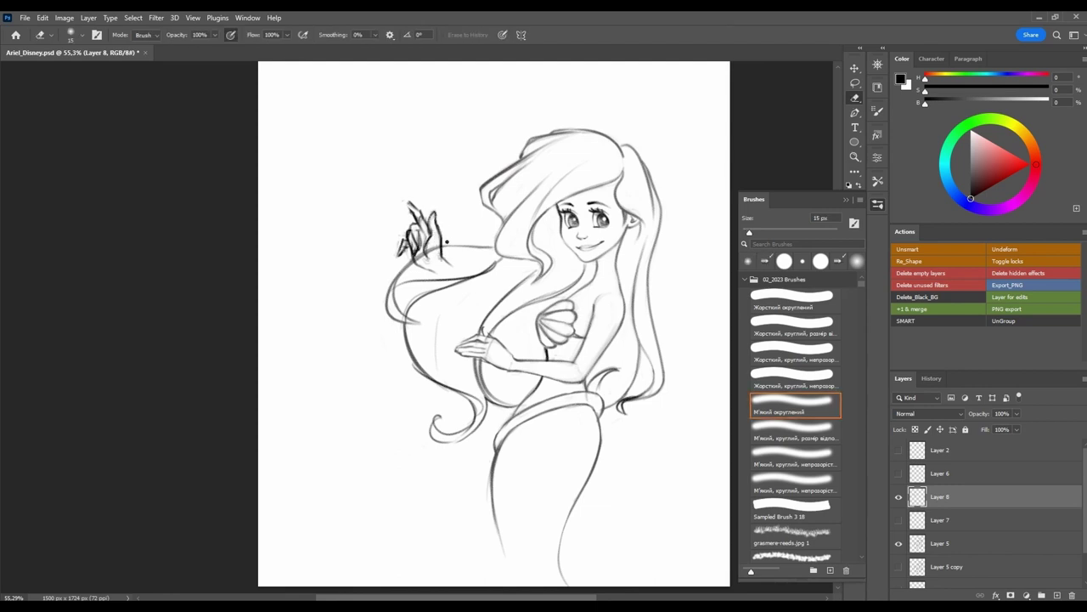
Mirror the canvas to check the hand, touch it up, and pick the hand's layer.
key("ctrl+shift+h")
key("l")
key("e")
key("ctrl+shift+h")
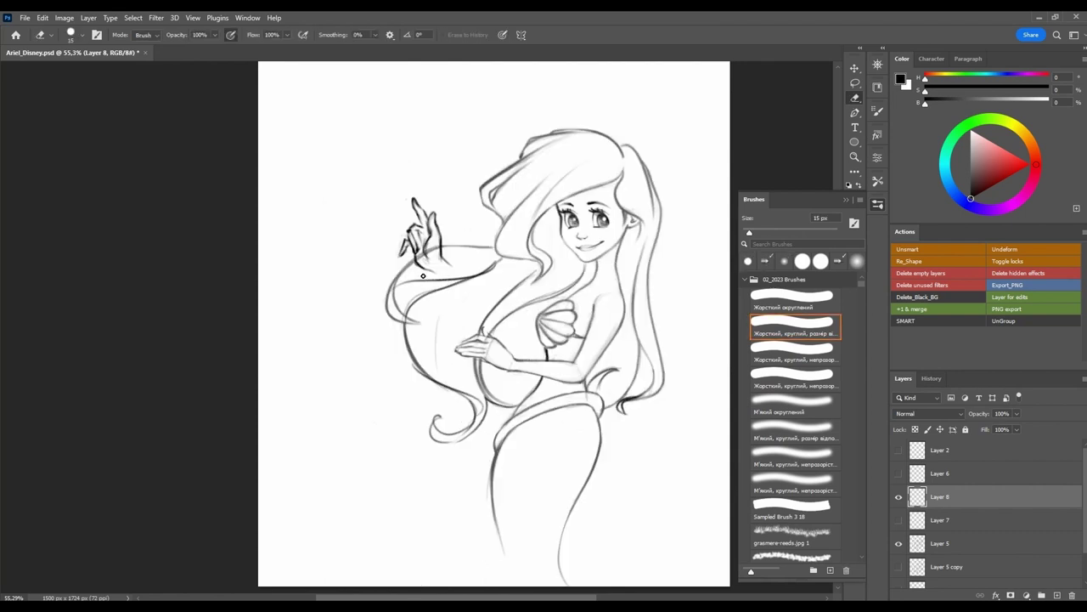
key("b")
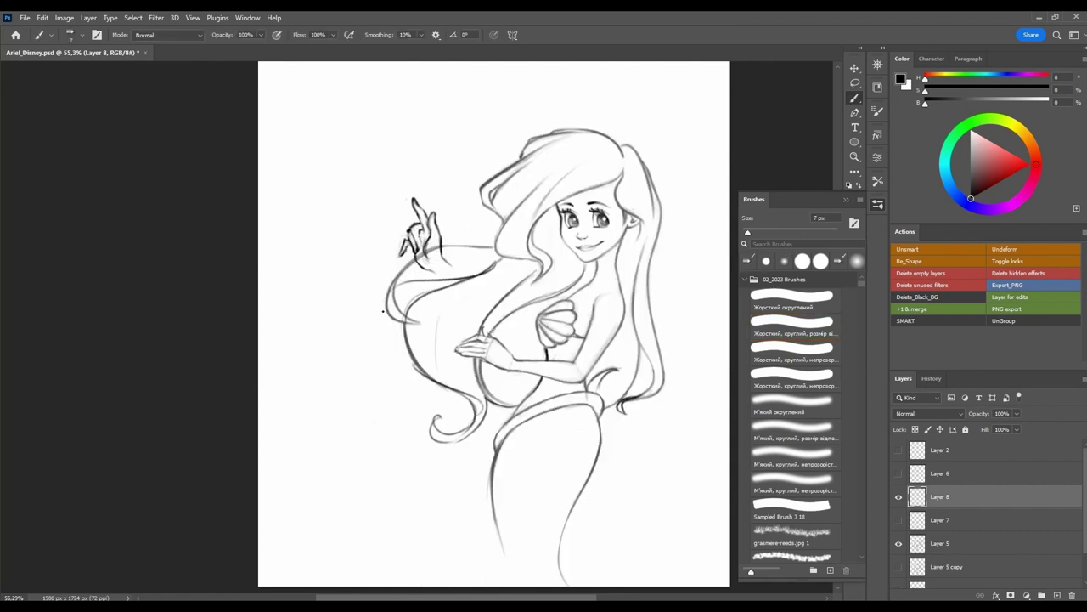
key("e")
key("ctrl+shift+h")
key("ctrl+shift+h")
key("ctrl+minus")
key("v")
left_click(435, 240)
key("b")
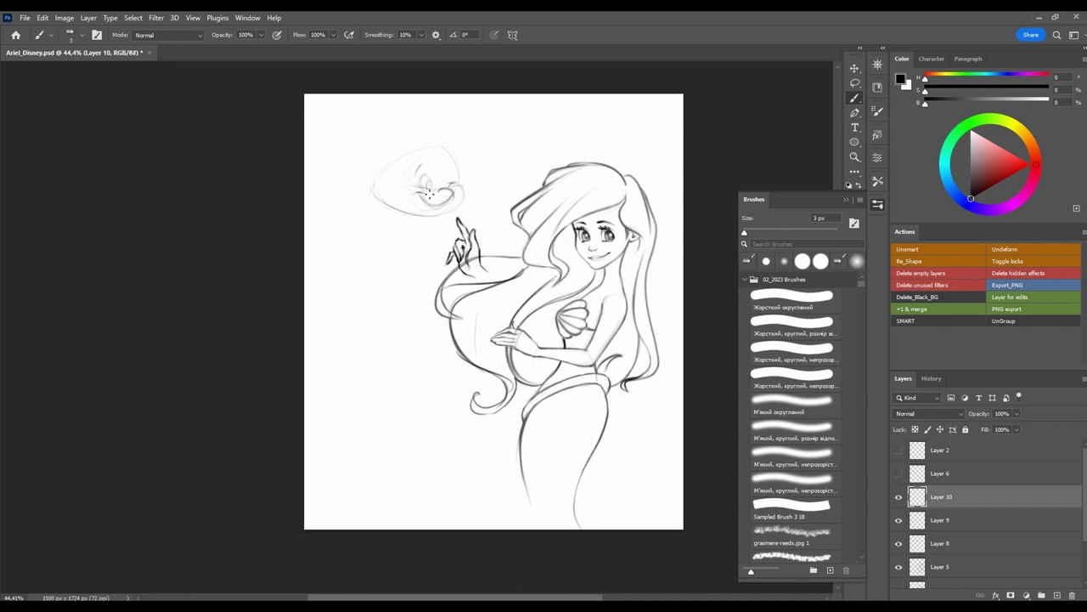
Rough-sketch Flounder's head and fins, then fade it under a new layer for clean lines.
left_click_drag(375, 169, 441, 144)
key("e")
key("b")
mouse_move(352, 195)
left_mouse_down()
mouse_move(361, 168)
mouse_move(399, 169)
left_mouse_up()
key("ctrl")
key("ctrl+shift+alt+n")
key("bracketright")
key("bracketright")
key("bracketright")
key("bracketright")
Trace Flounder's mouth, eye, head outline, spiky tuft and left tail fin in clean lines.
left_click_drag(415, 193, 453, 191)
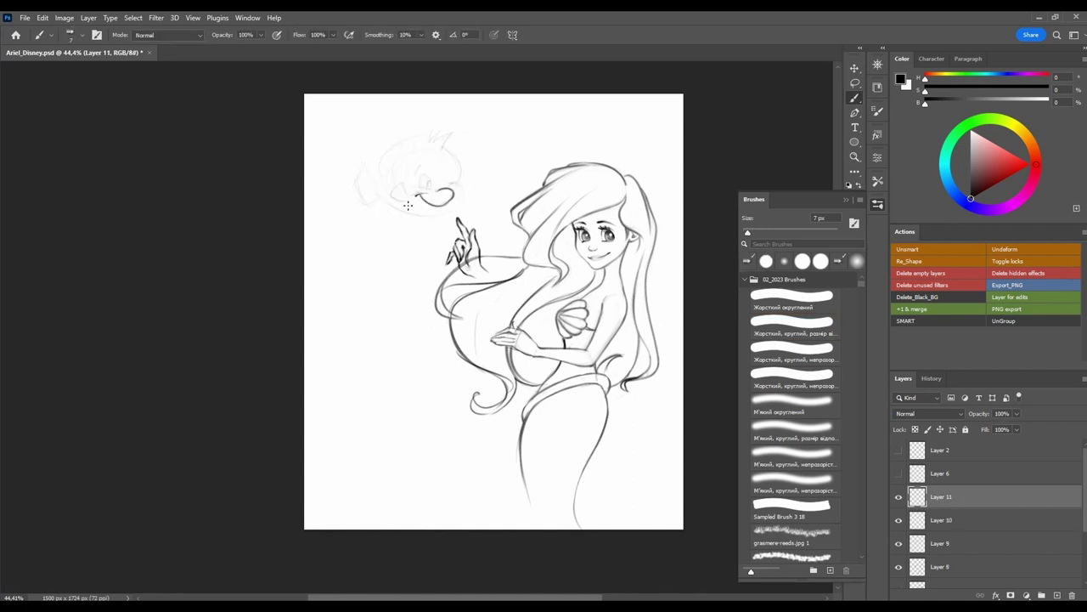
left_click_drag(396, 182, 407, 201)
left_click_drag(442, 144, 463, 187)
left_click_drag(422, 196, 465, 191)
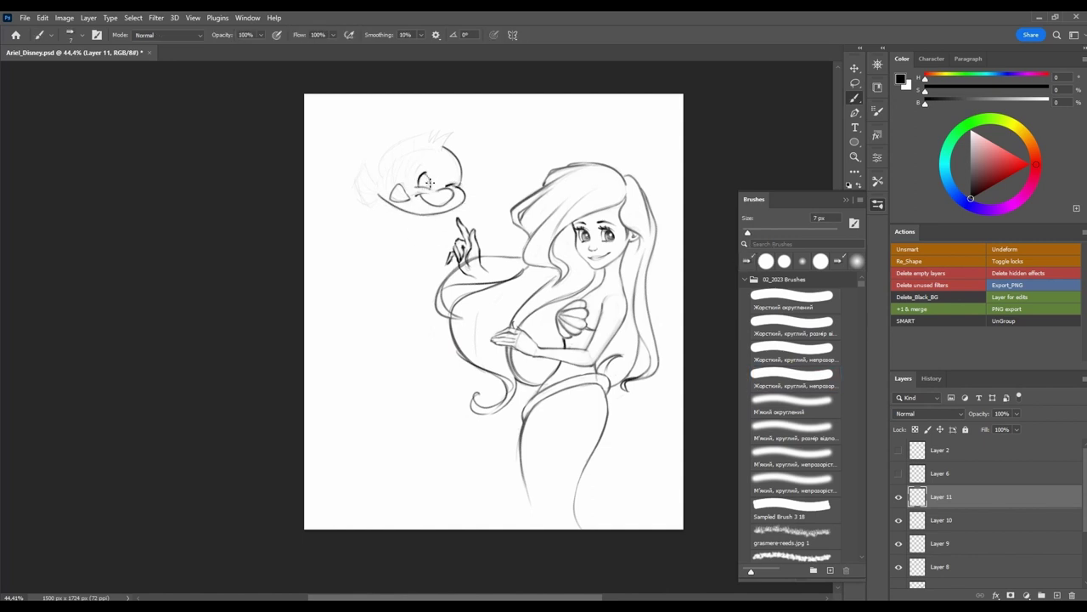
left_click_drag(385, 181, 455, 153)
left_click_drag(430, 143, 457, 133)
left_click_drag(381, 166, 429, 129)
left_click_drag(379, 168, 382, 199)
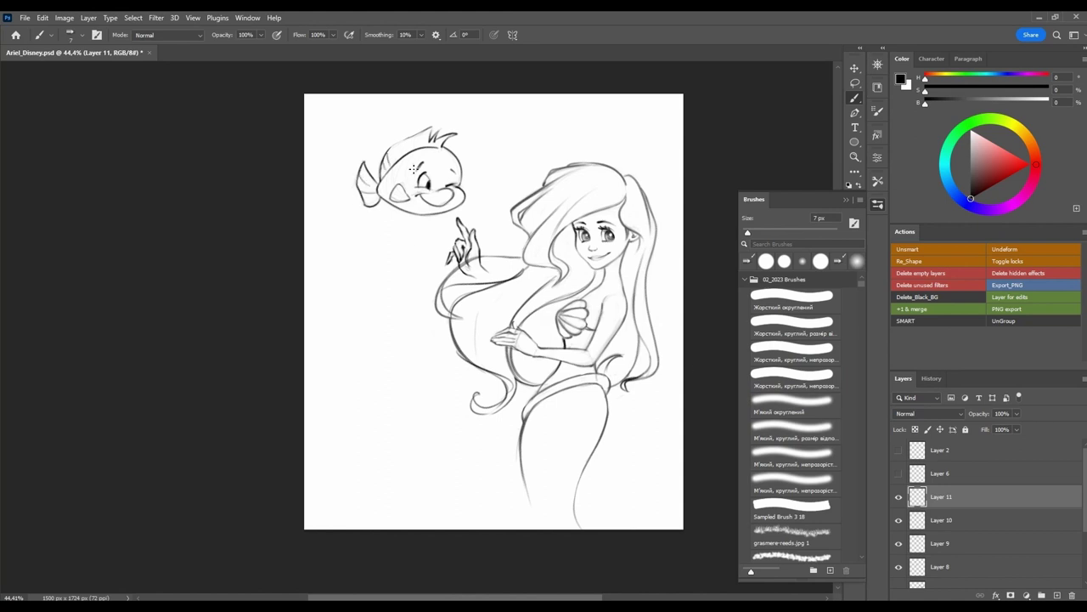
Try stripes across Flounder's body, then undo them and view the whole drawing.
left_click_drag(382, 196, 396, 167)
left_click_drag(404, 185, 413, 153)
scroll(387, 180, "up", 1)
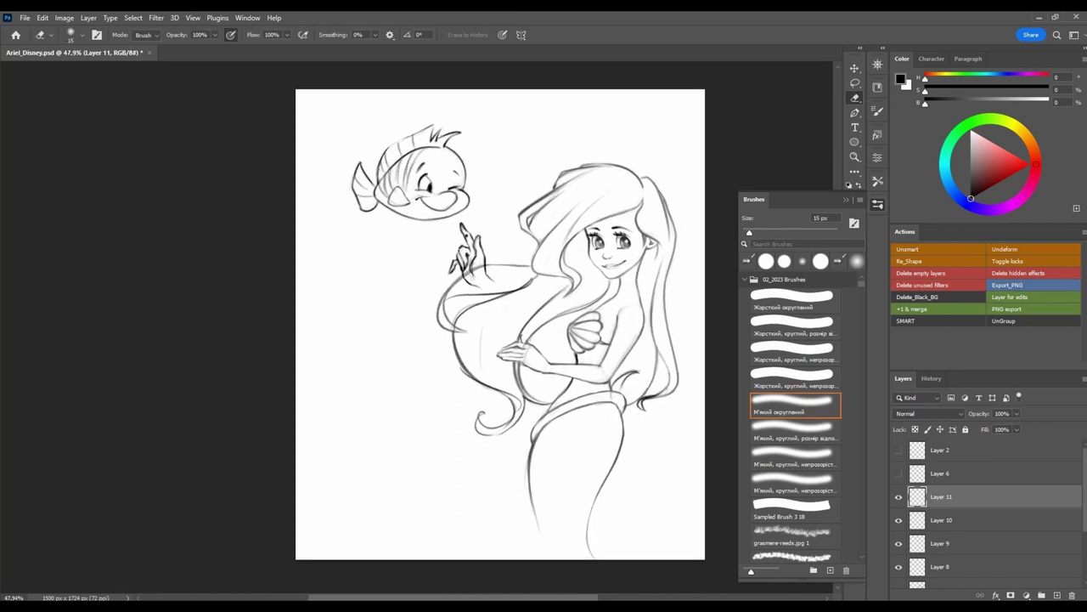
key("ctrl+alt+z")
key("ctrl+alt+z")
key("e")
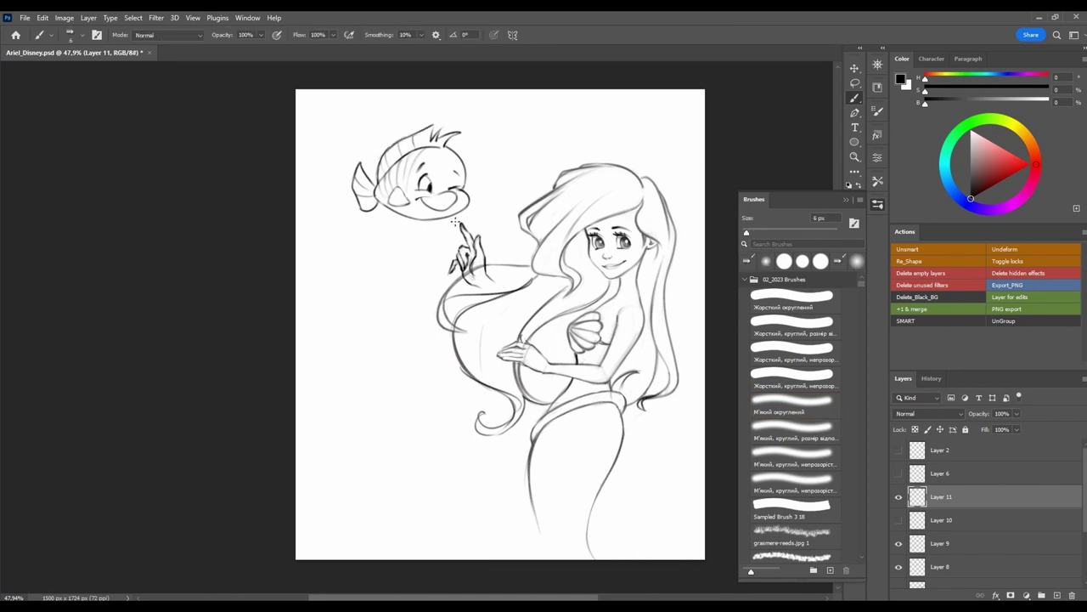
left_click_drag(569, 249, 499, 244)
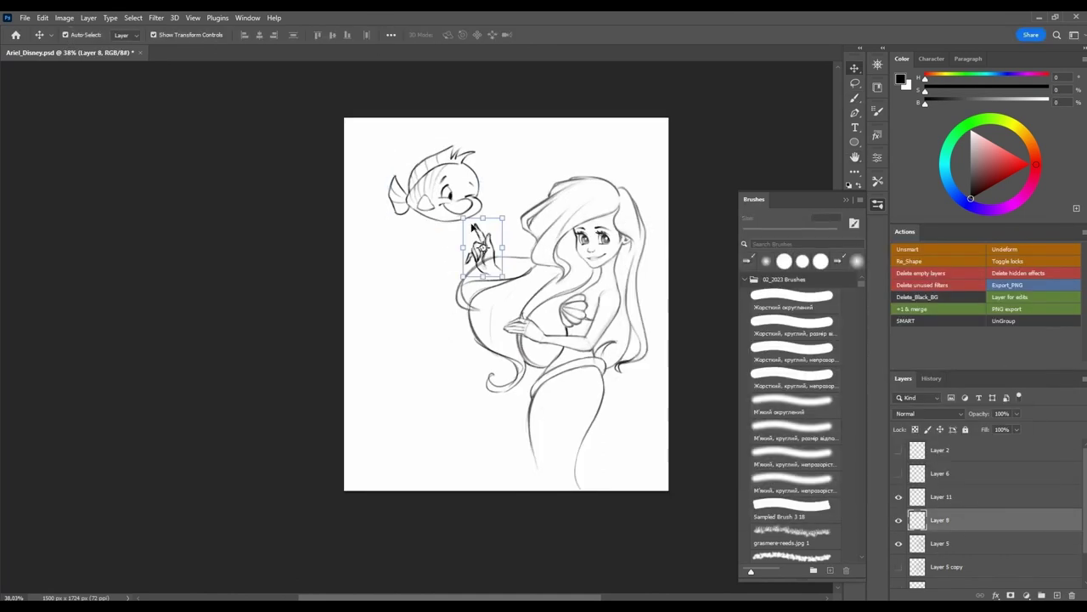
Select all the drawing layers and shift the whole drawing slightly left.
key("b")
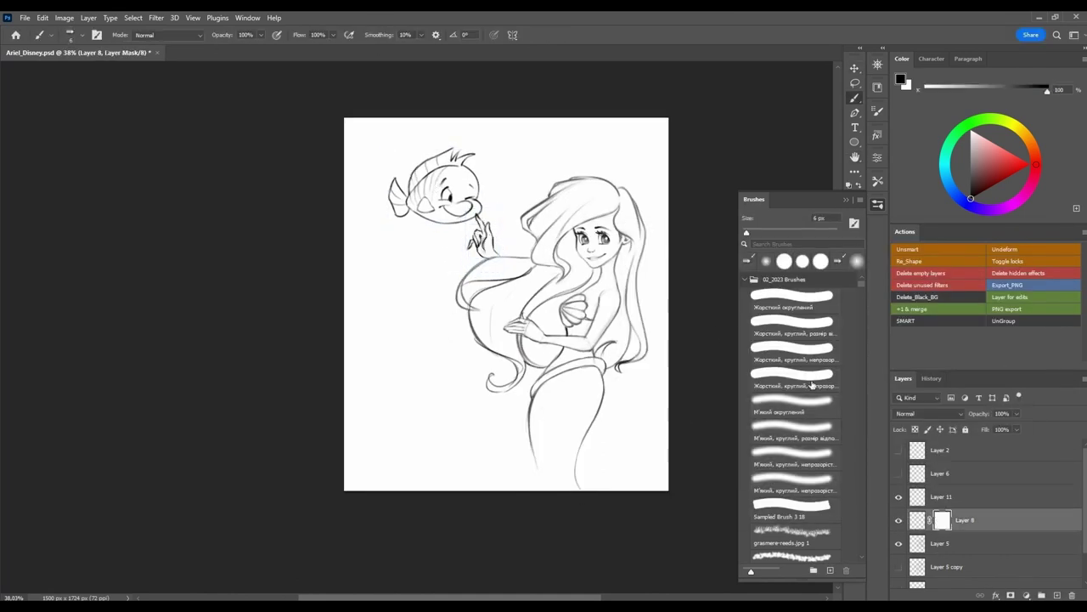
key("ctrl+z")
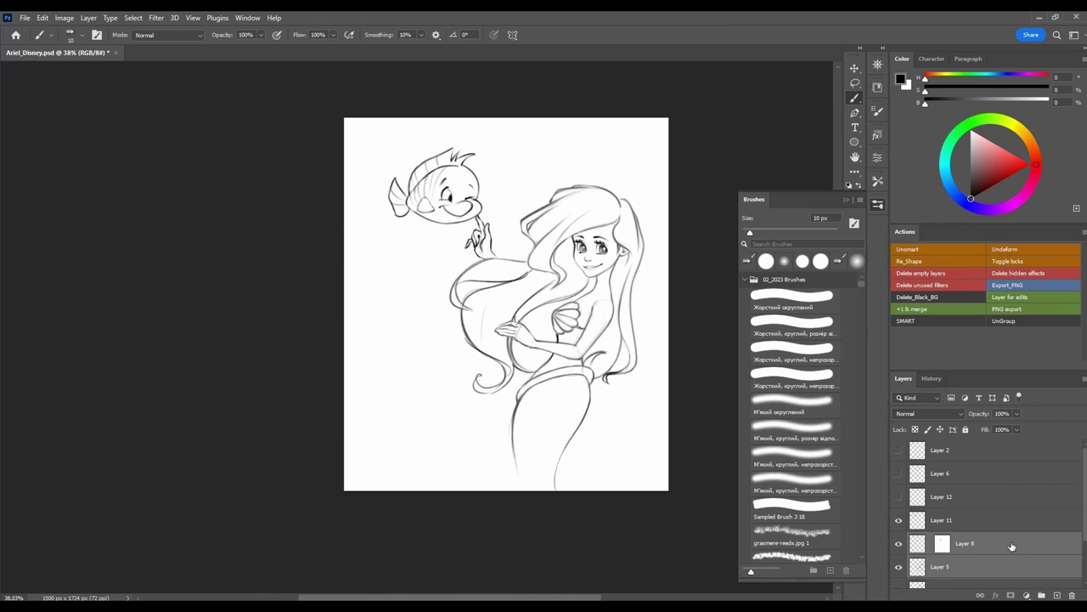
left_click(1057, 595)
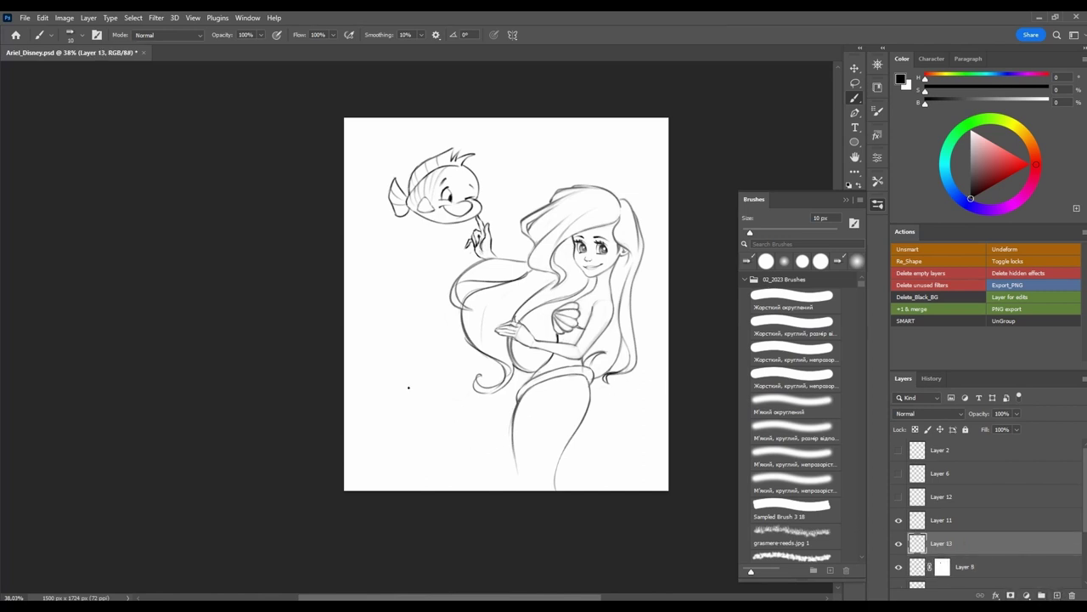
scroll(977, 510, "down", 1)
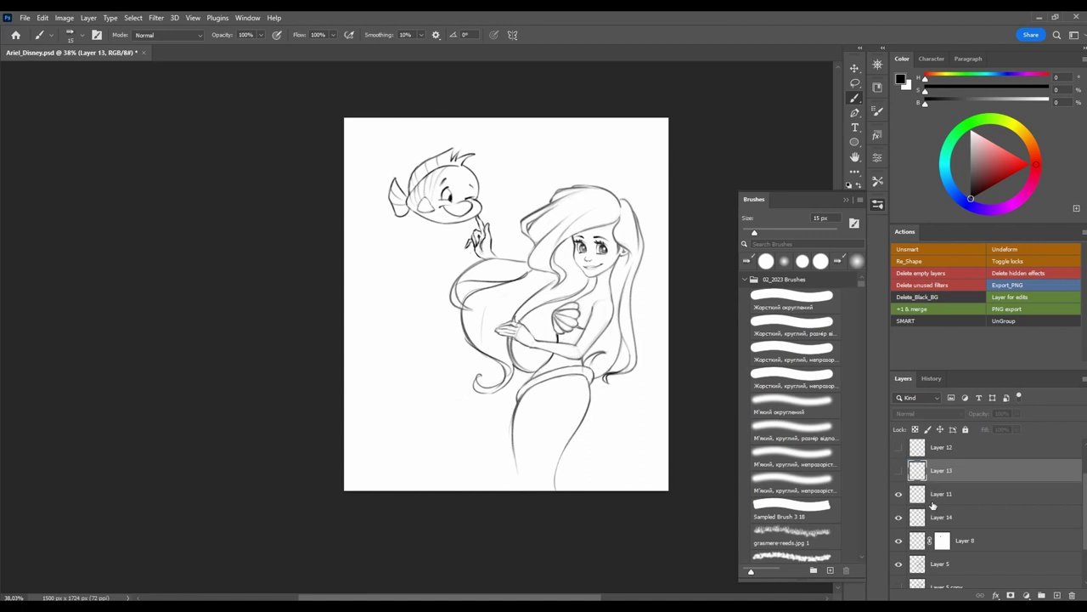
left_click(928, 553, "ctrl")
key("v")
left_click_drag(653, 494, 643, 494)
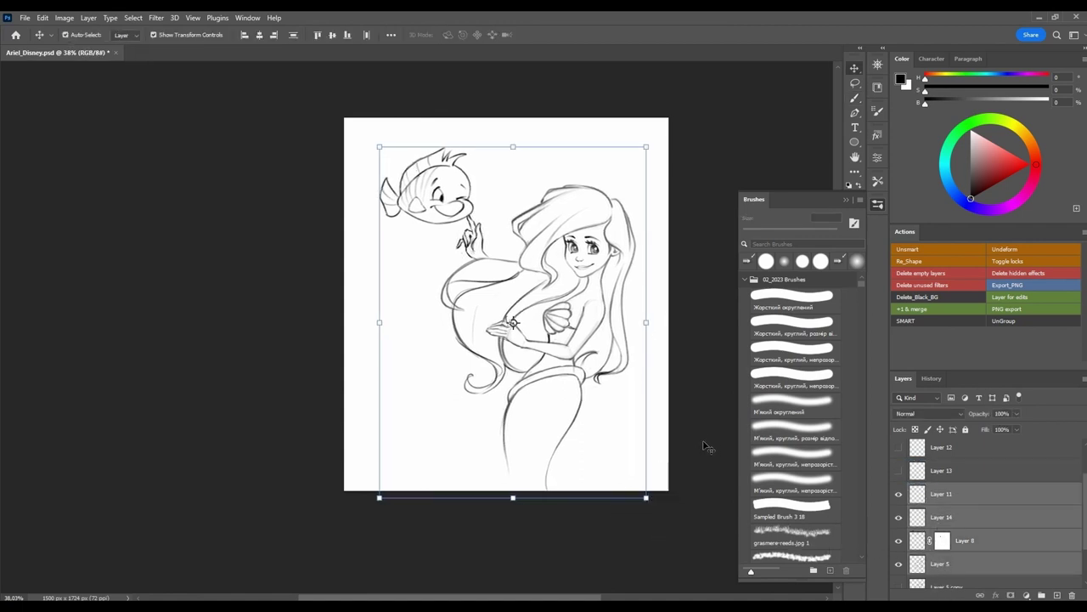
left_click(712, 451)
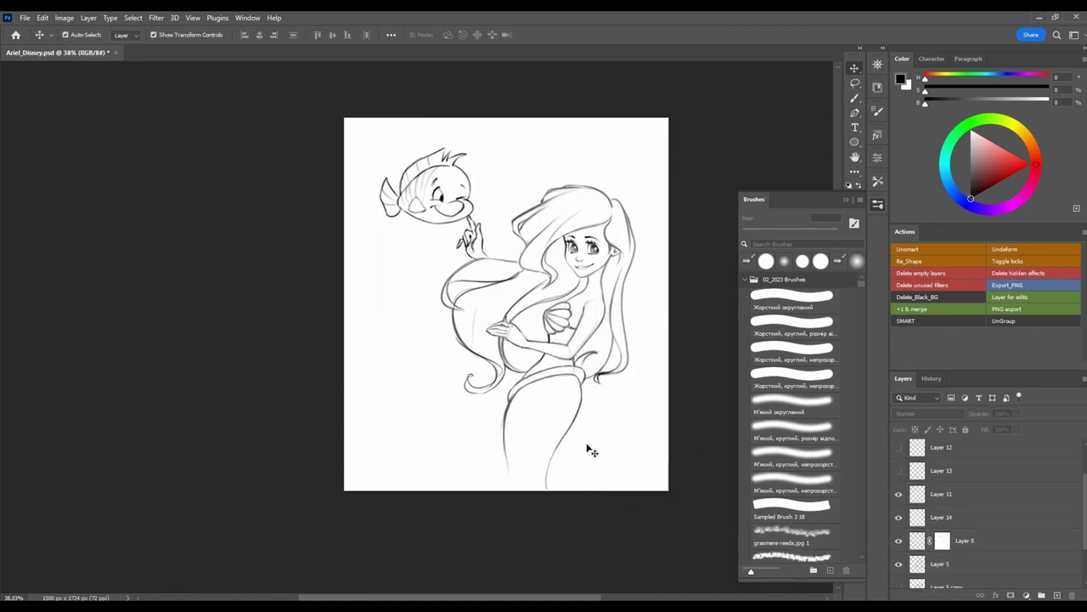
Draw a checkmark in the lower-left corner on a new layer and save Ariel_Disney.psd.
key("b")
left_click(1057, 595)
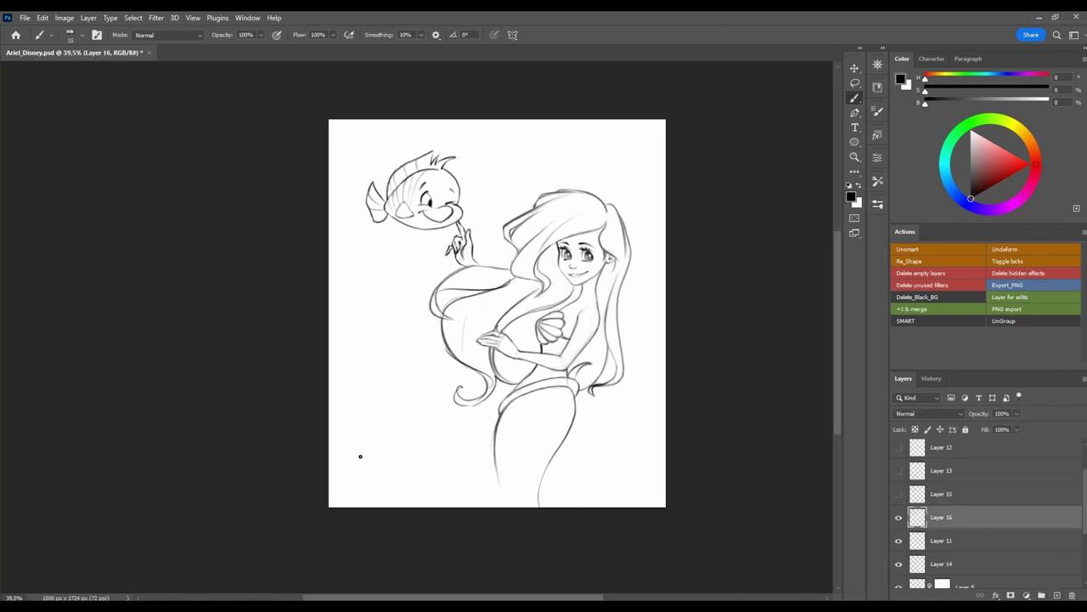
left_click_drag(359, 448, 374, 442)
key("ctrl+s")
scroll(473, 289, "down", 1)
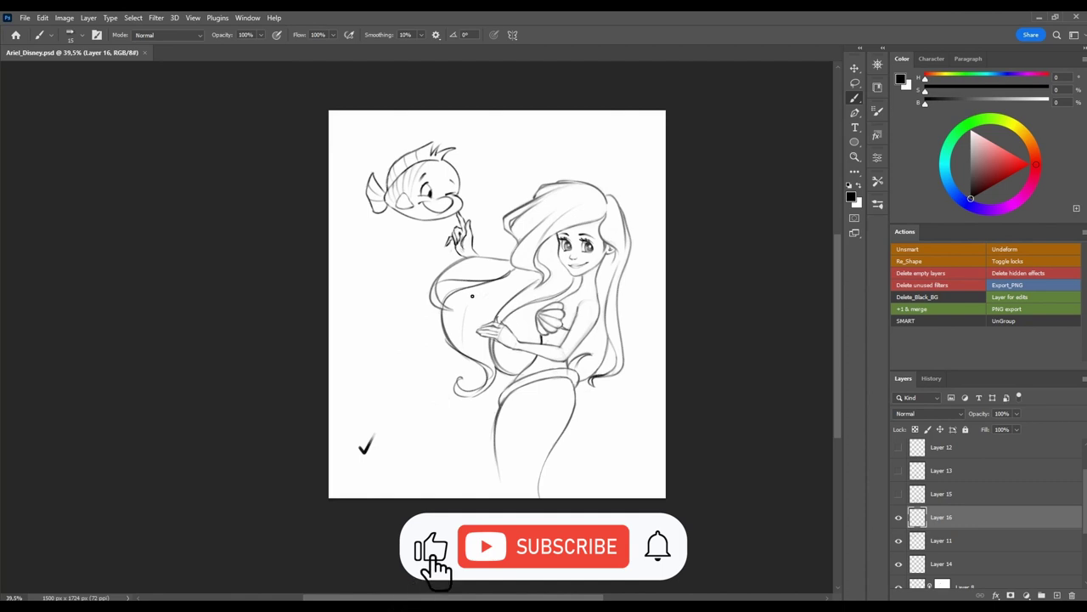
key("ctrl+alt+shift+s")
key("Escape")
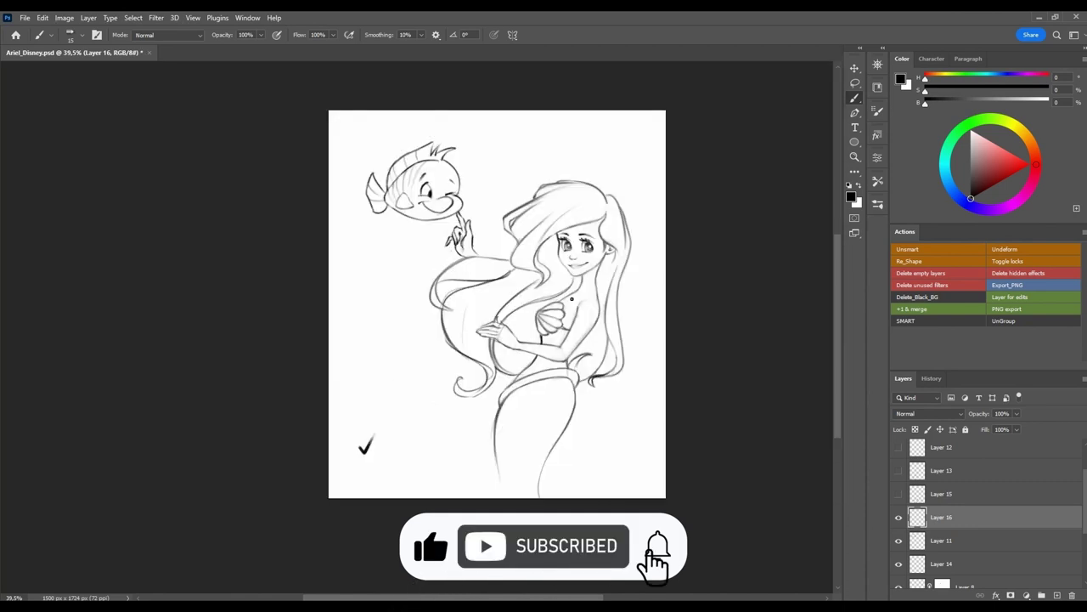